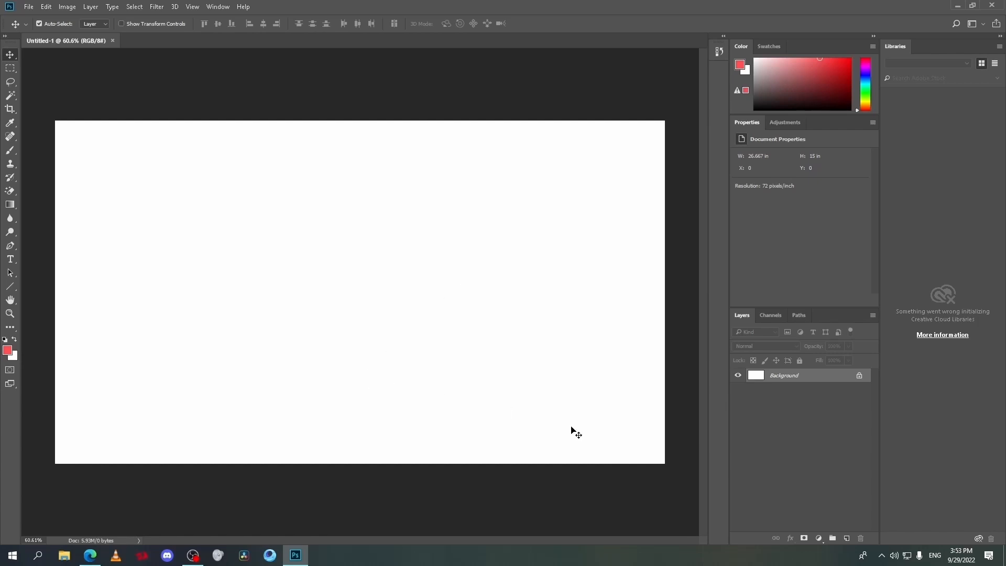
Place the smiling portrait clipart and the smaller transparent portrait cutout on the blank canvas
left_click_drag(261, 557, 368, 300)
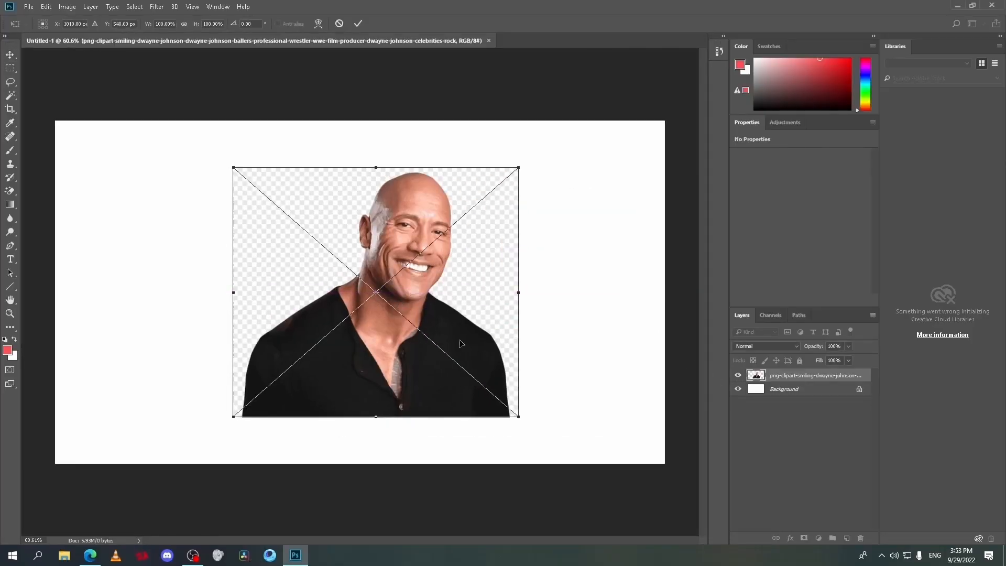
key("Return")
left_click_drag(537, 334, 454, 303)
key("Return")
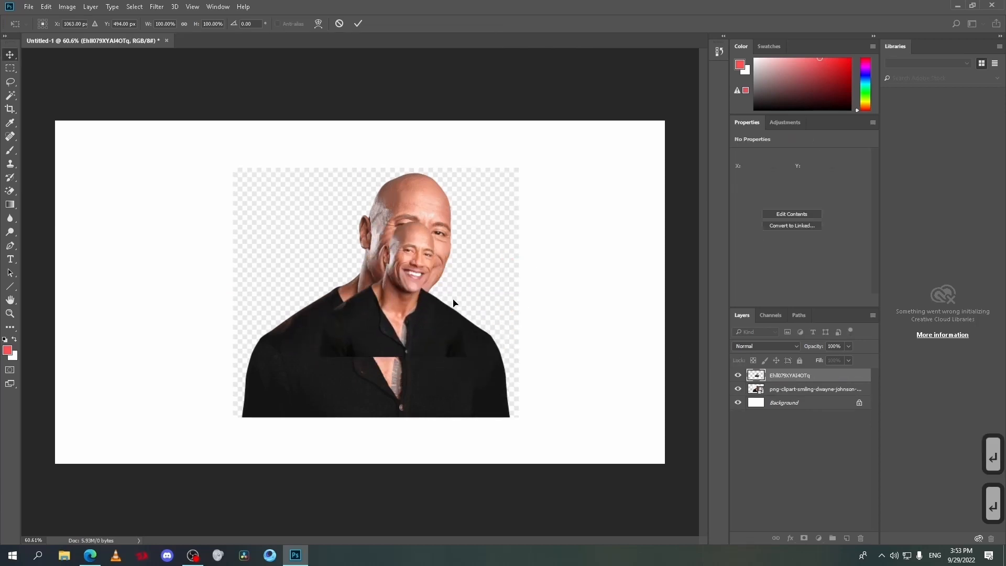
Hide the smaller portrait cutout and replace the clipart with the checkered background by the therock image
left_click(738, 376)
left_click(434, 342)
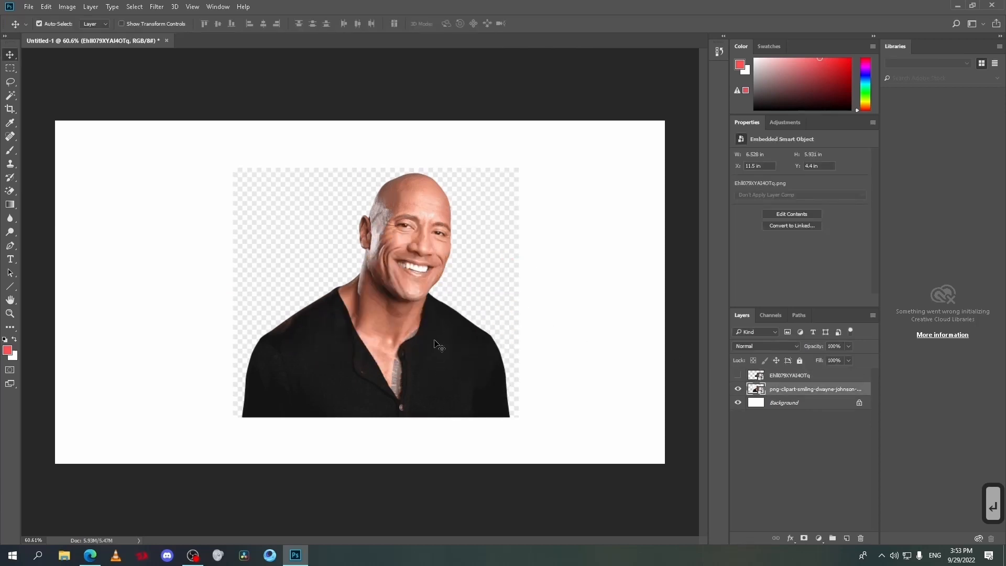
left_click_drag(446, 310, 426, 299)
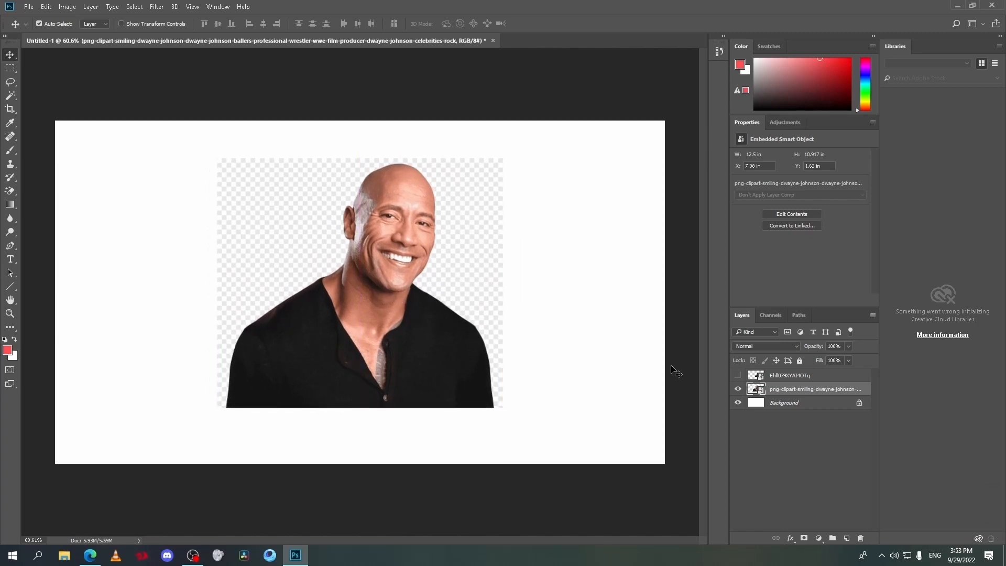
key("Delete")
key("Return")
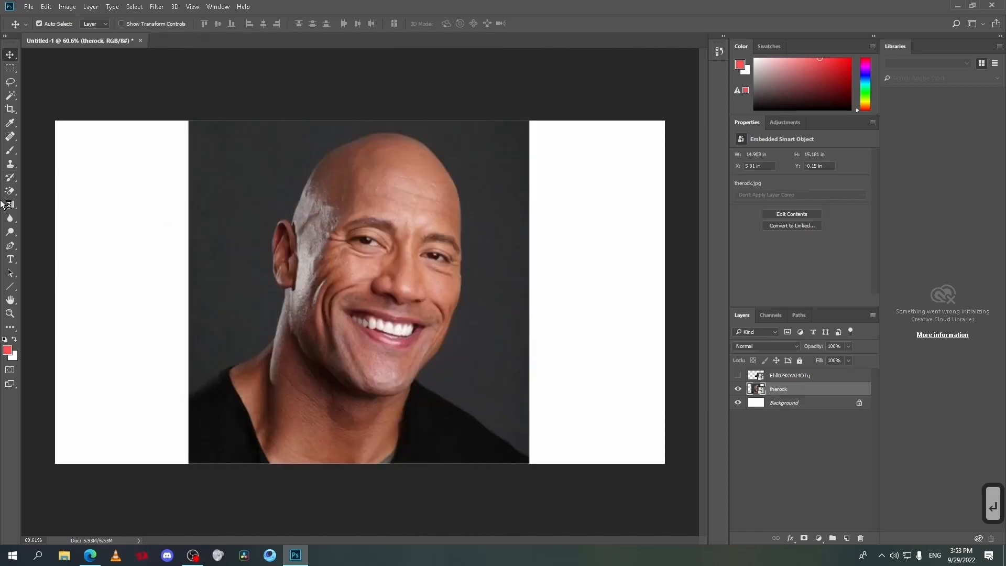
Erase the dark background of the therock portrait with the Magic Eraser Tool
left_click(10, 191)
right_click(11, 195)
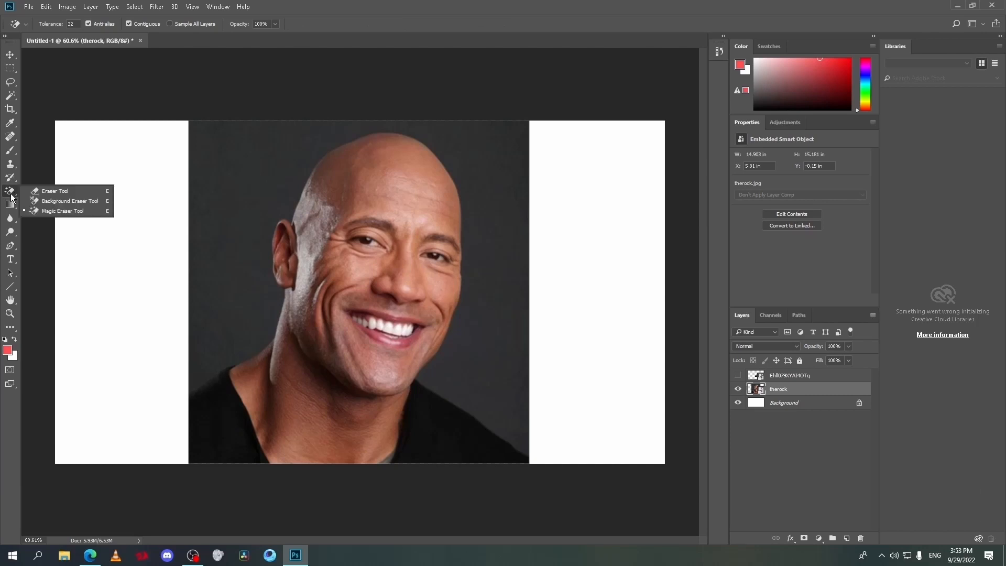
left_click(63, 211)
left_click(259, 181)
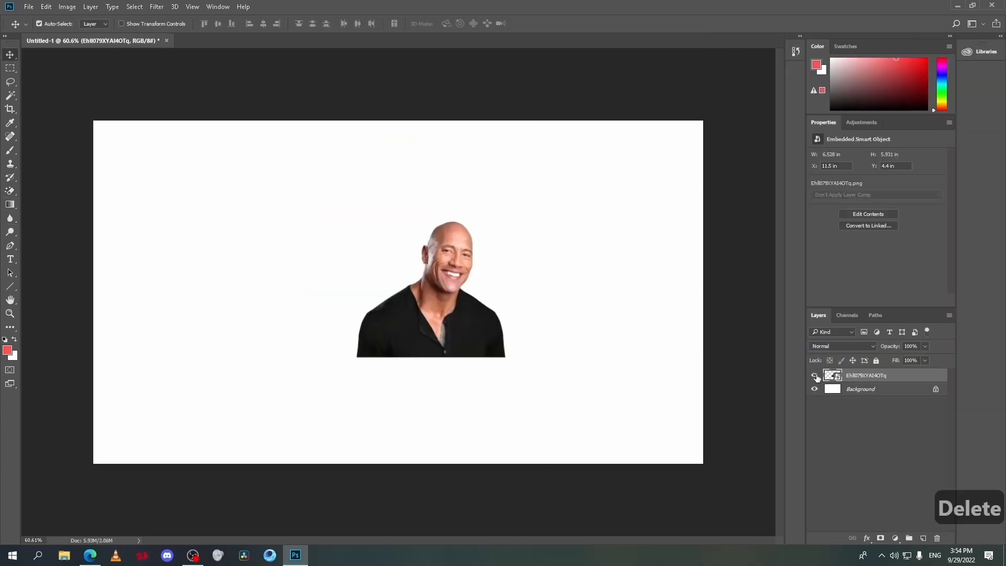
Scale the transparent portrait cutout to about 215% and move it to the left side of the canvas
key("ctrl+t")
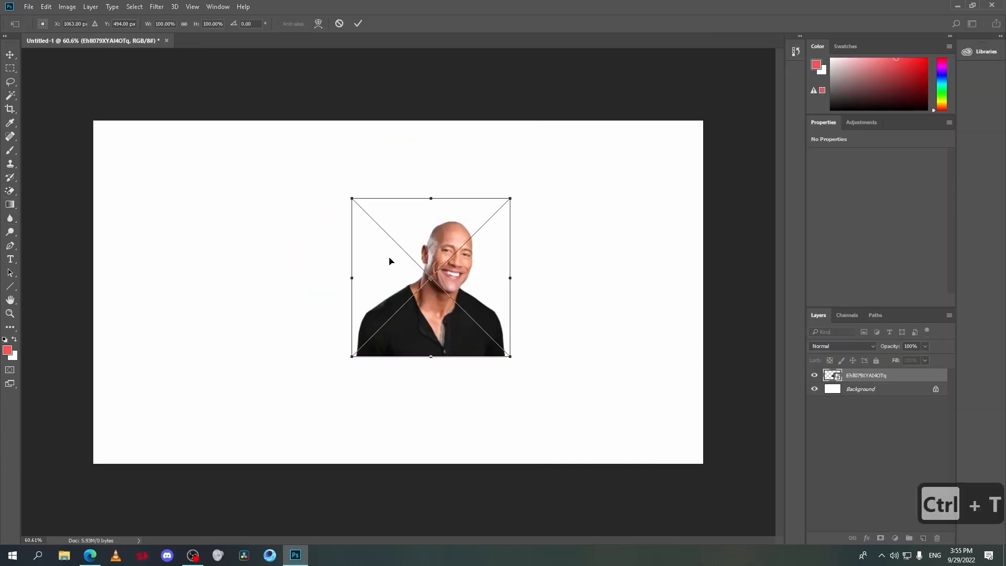
left_click_drag(352, 197, 273, 124)
left_click_drag(510, 357, 645, 421)
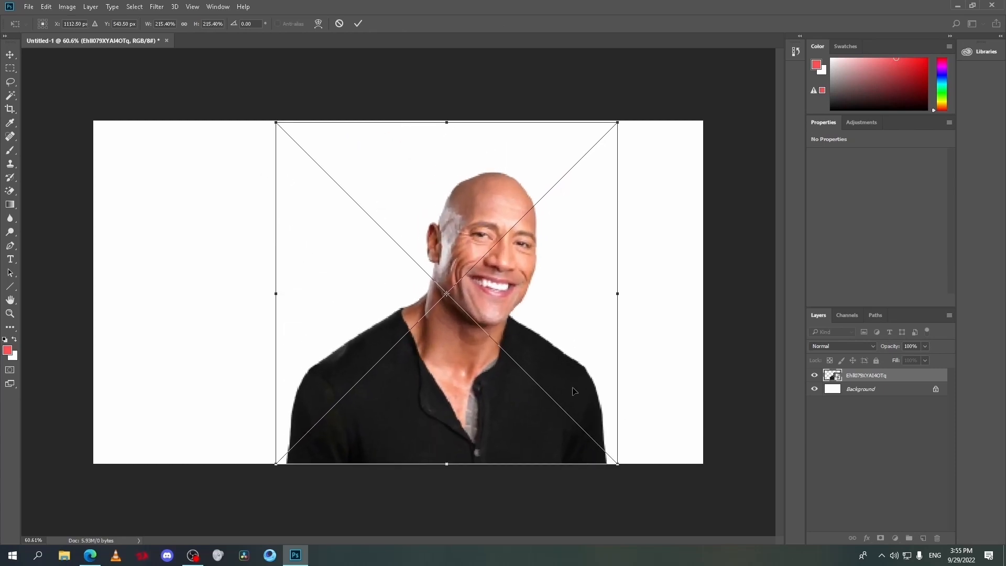
left_click_drag(512, 336, 341, 352)
key("Return")
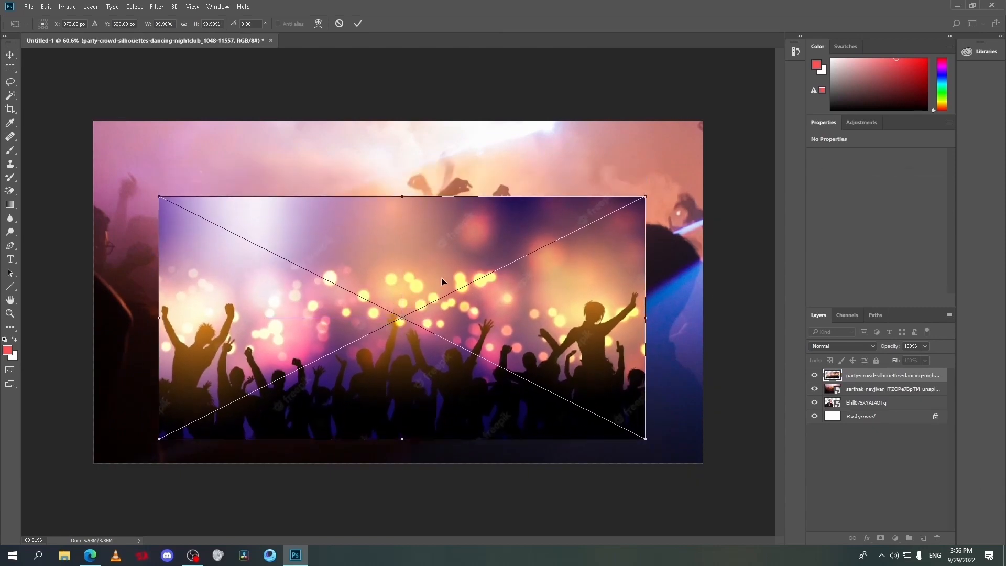
Fill the canvas behind the portrait with the party-crowd silhouettes image and enlarge the portrait cutout
key("Delete")
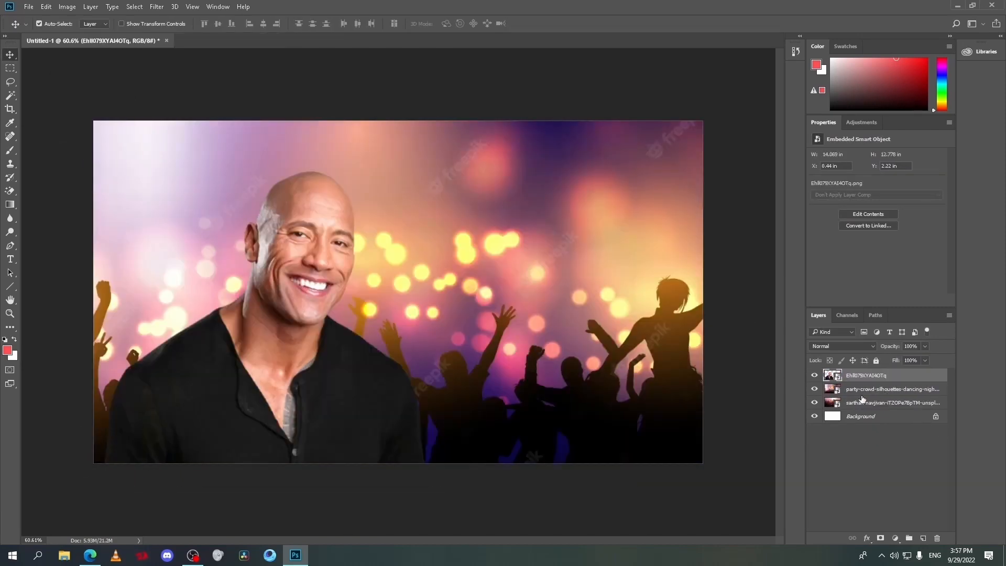
key("ctrl+t")
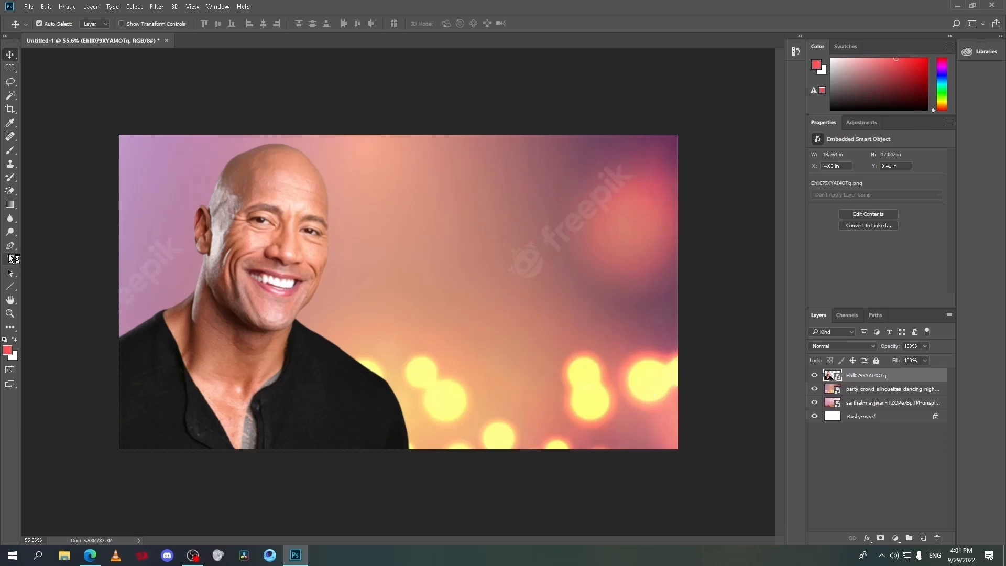
Add a white text reading GOOD to the right of the man's face
left_click(10, 259)
left_click(382, 231)
type("th")
key("BackSpace")
key("BackSpace")
key("BackSpace")
left_click(398, 23)
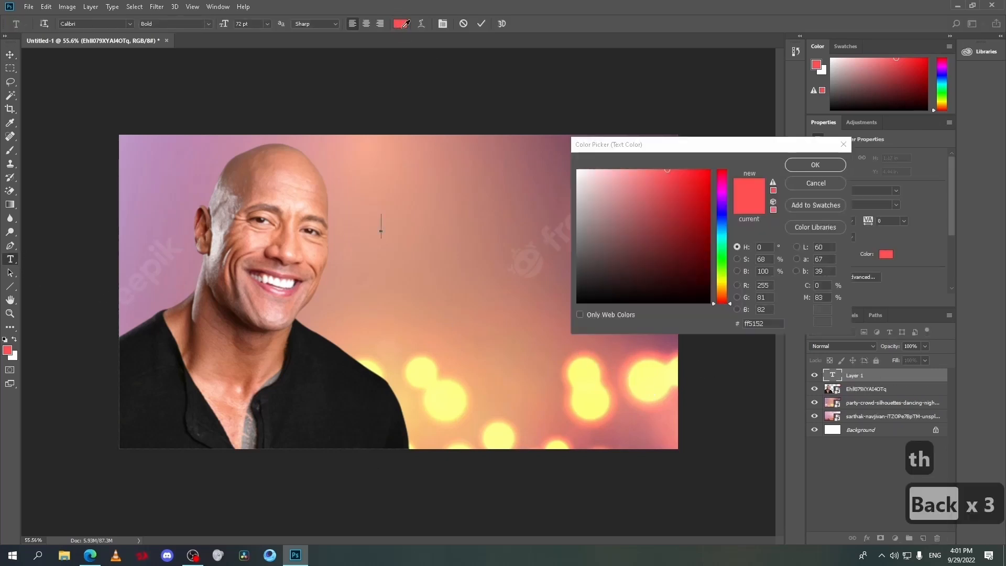
left_click(577, 170)
left_click(819, 166)
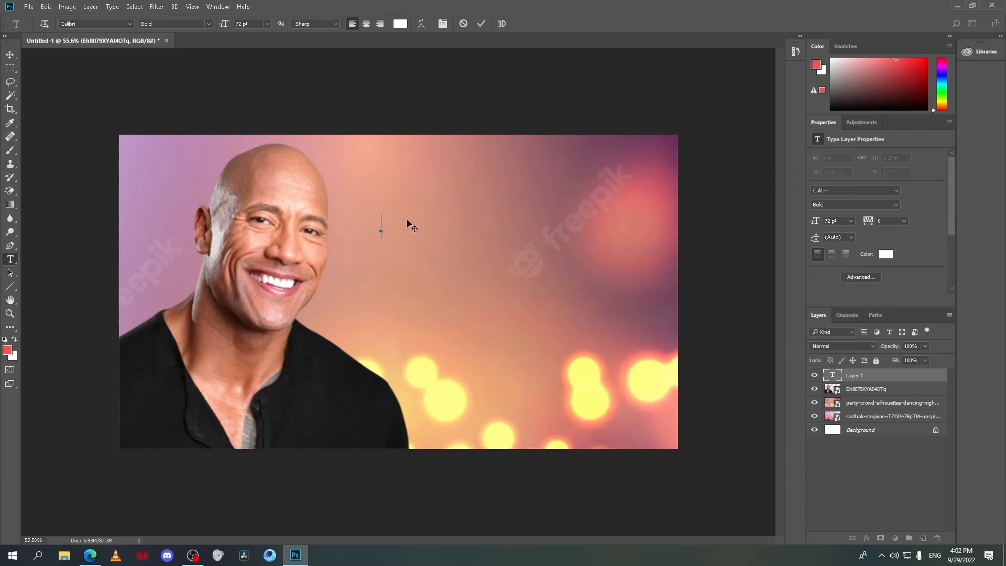
type("G")
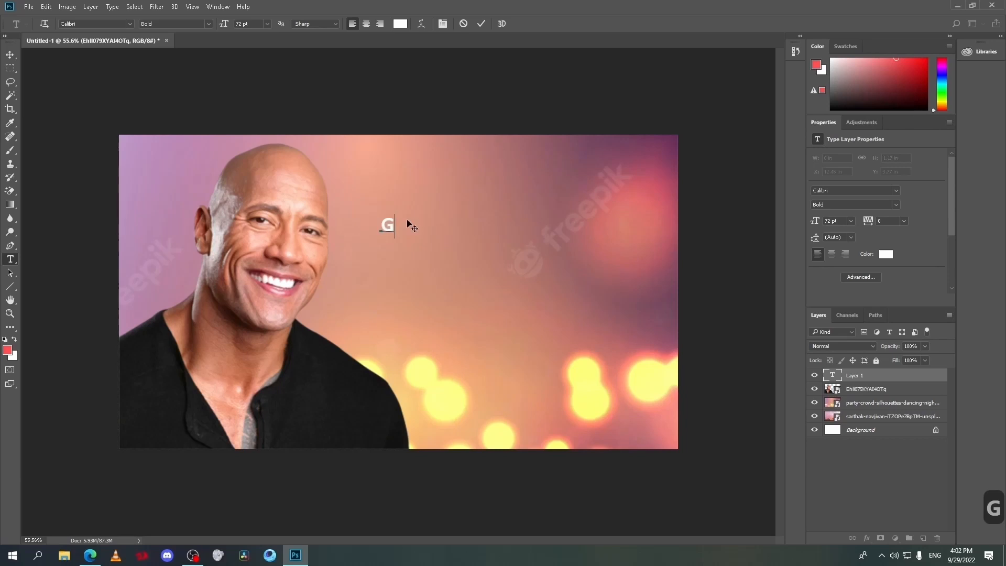
type("OOD")
key("ctrl+Return")
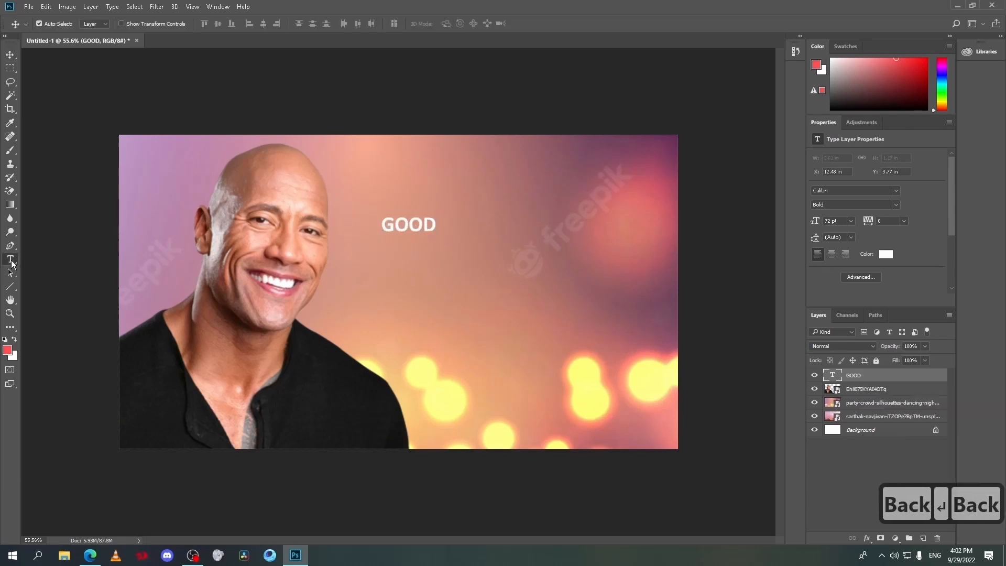
Add a second text reading THUMBNAIL below the word GOOD
key("t")
left_click(377, 257)
type("THUMBNAIL")
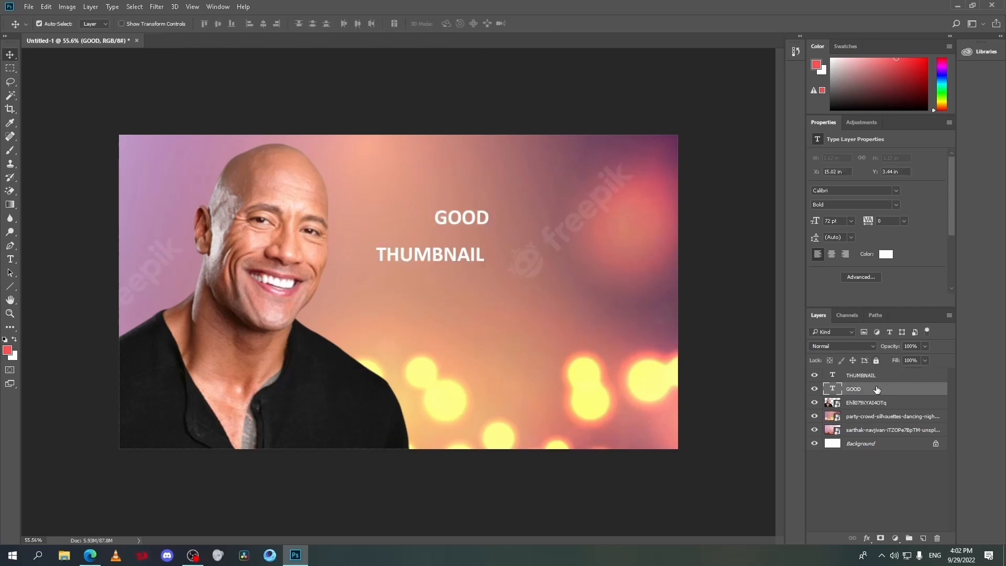
Scale the GOOD text to about 592% and place it in the upper right of the canvas
left_click(460, 217)
key("ctrl+t")
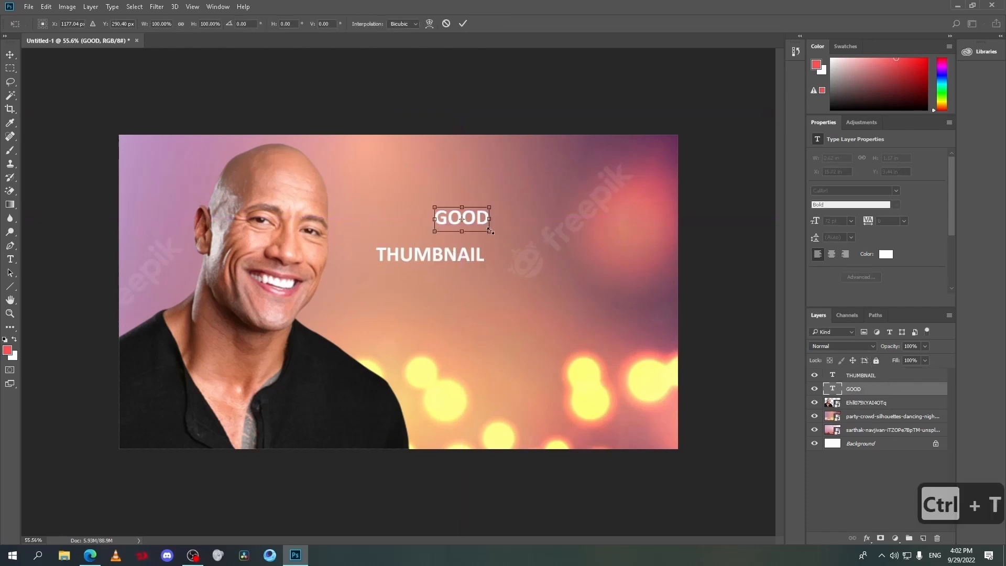
left_click_drag(489, 231, 665, 309)
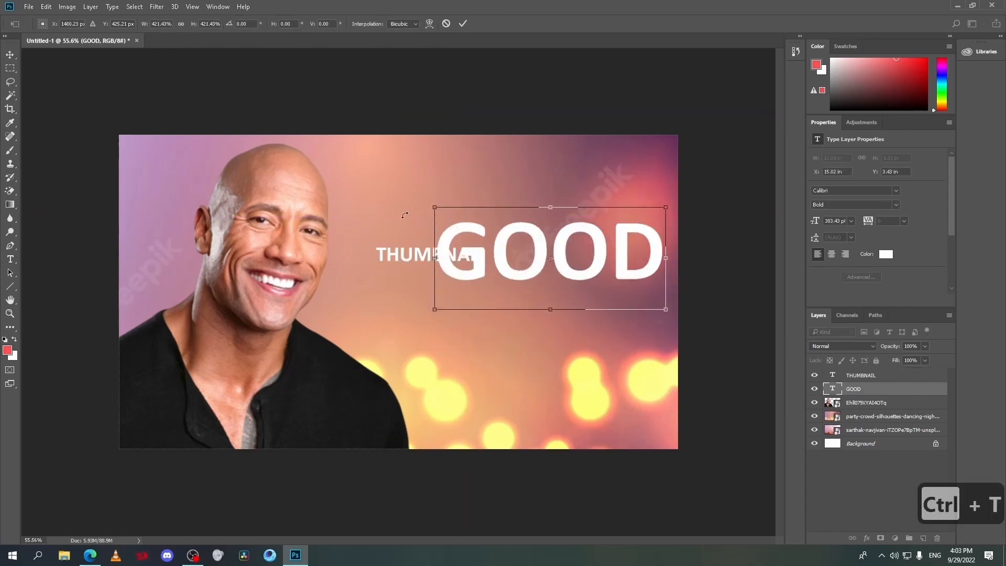
left_click_drag(417, 201, 324, 160)
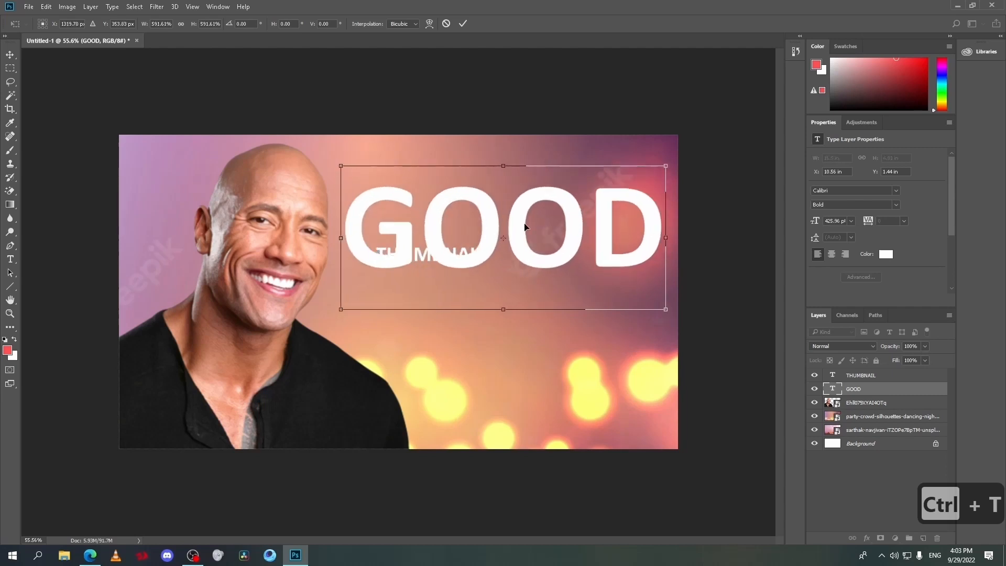
mouse_move(525, 225)
left_mouse_down()
mouse_move(517, 209)
mouse_move(526, 208)
left_mouse_up()
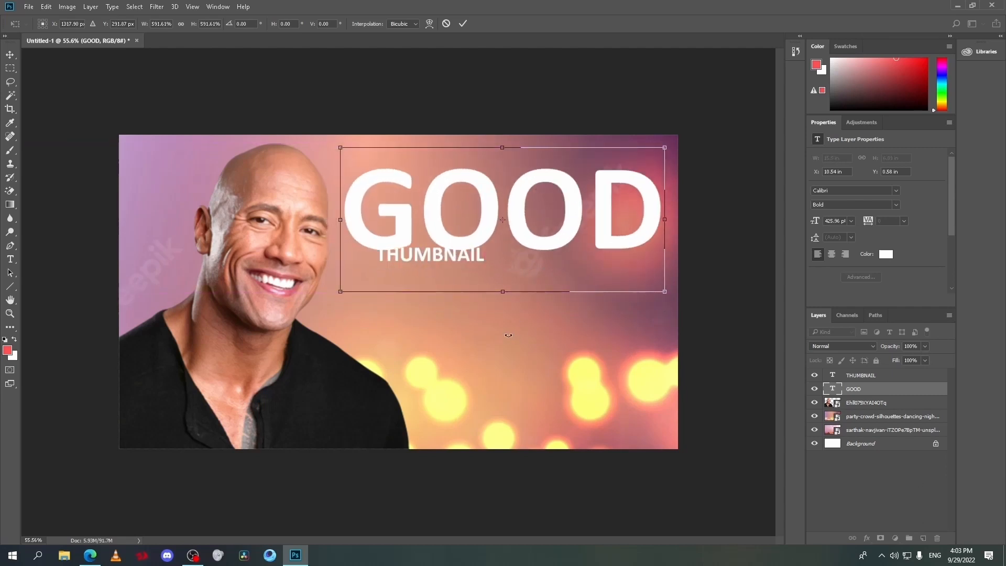
key("Return")
Scale the THUMBNAIL text to about 333% and place it directly below GOOD, to the right of the face
left_click(11, 55)
left_click_drag(430, 256, 320, 270)
key("ctrl+t")
left_click_drag(375, 284, 629, 341)
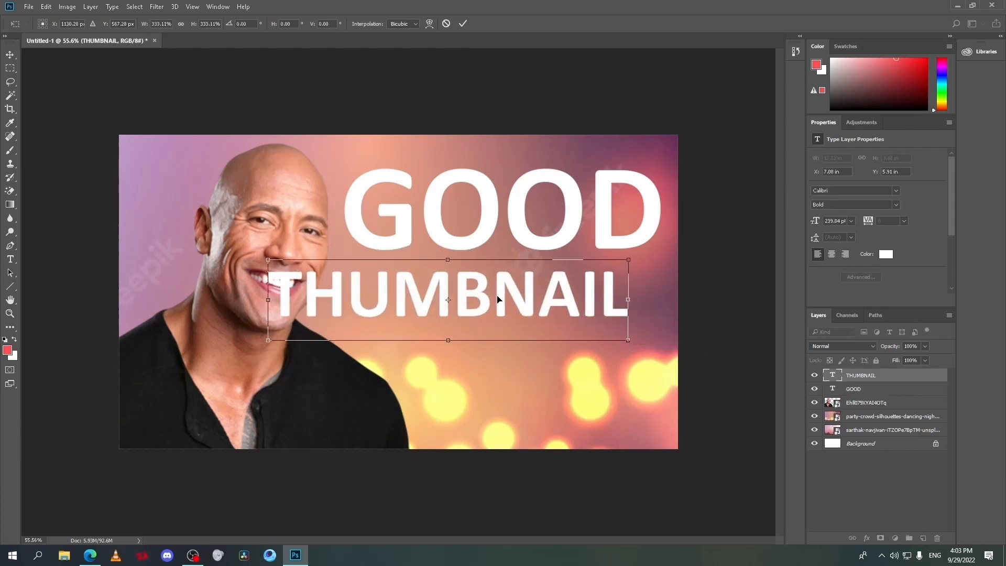
left_click_drag(498, 299, 559, 309)
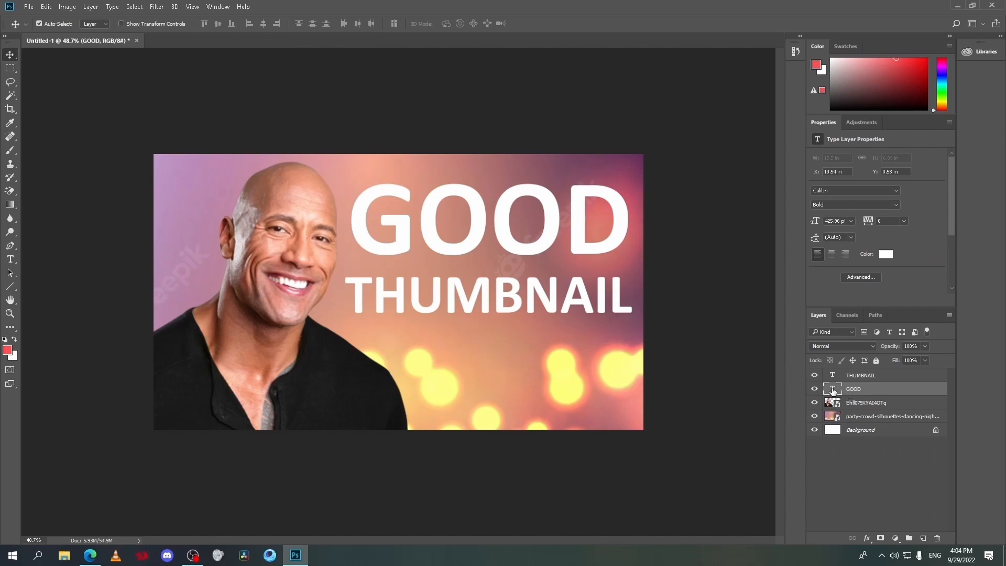
Set the GOOD text layer's opacity to 95% in its blending options
double_click(833, 390)
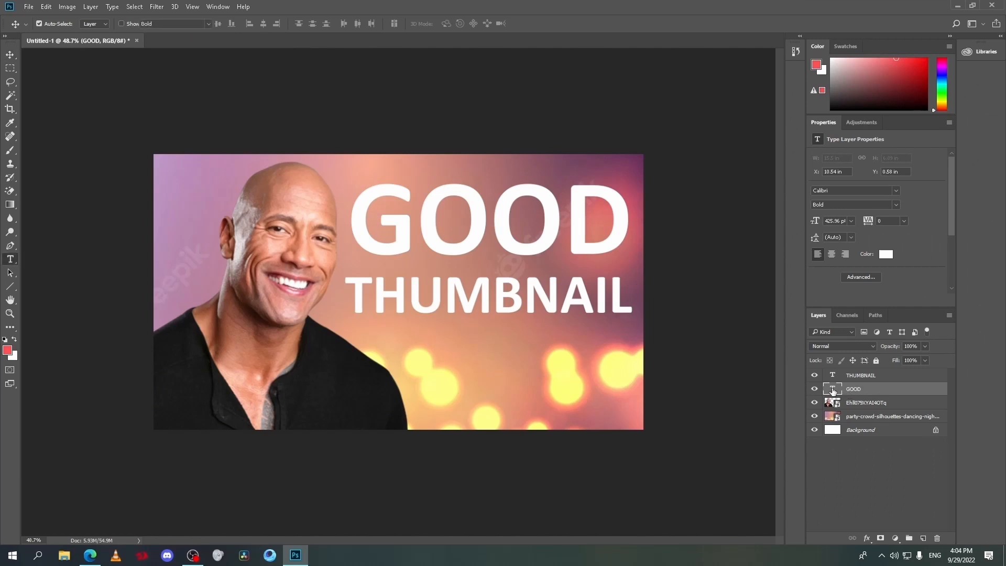
left_click(868, 395)
right_click(870, 391)
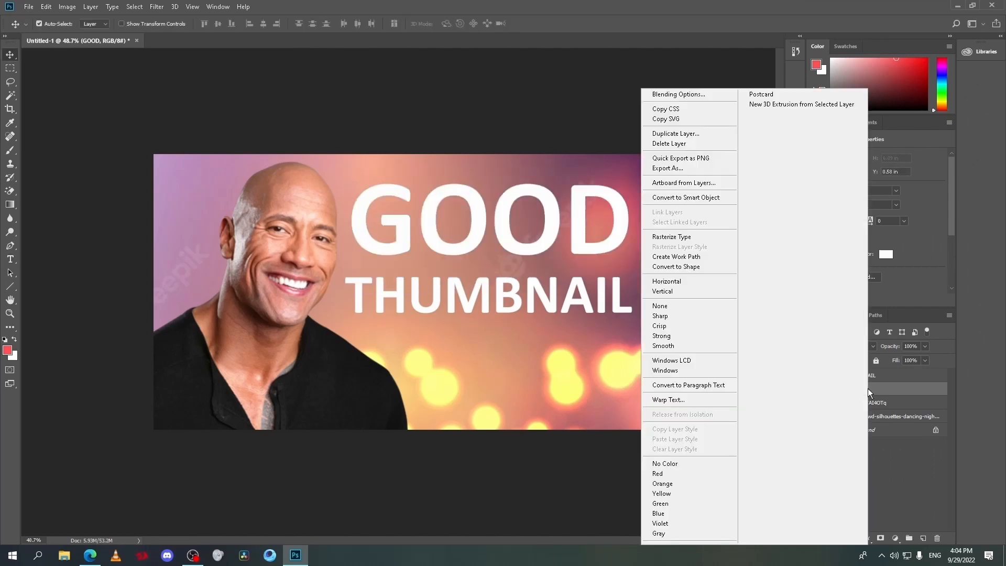
left_click(706, 96)
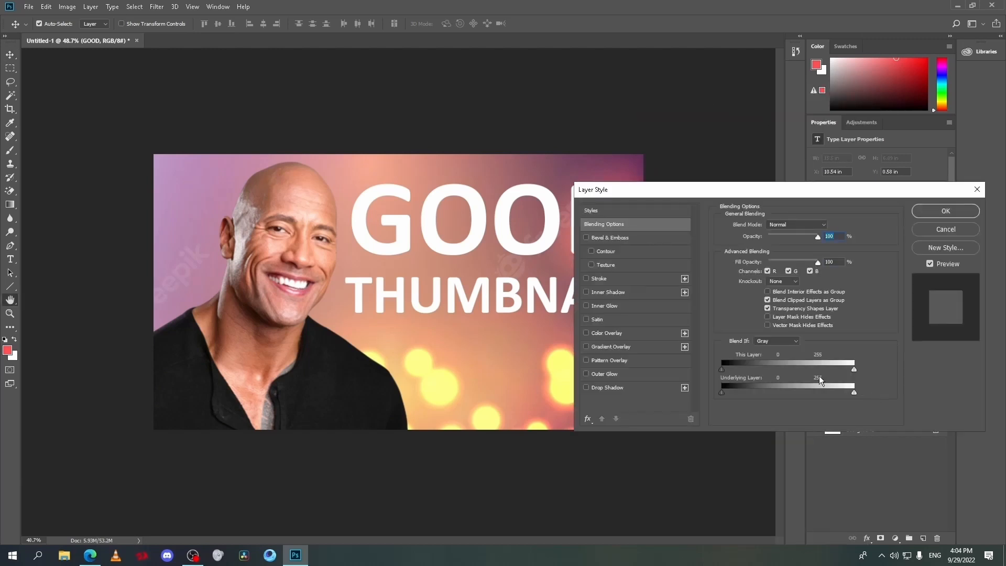
left_click_drag(690, 191, 698, 107)
type("95")
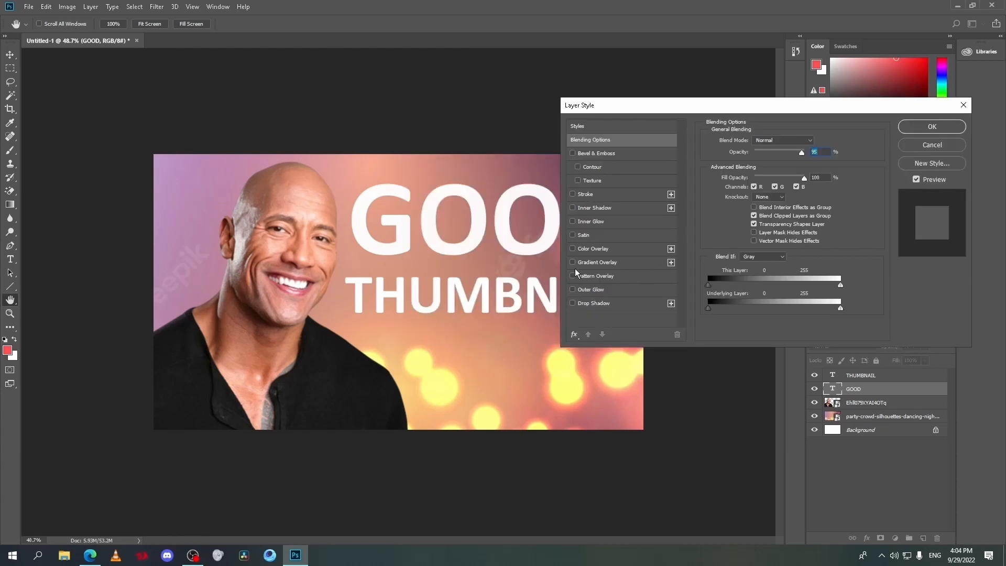
Add a drop shadow to GOOD with angle -178°, distance 14 px, spread 34% and size 32 px
left_click(573, 303)
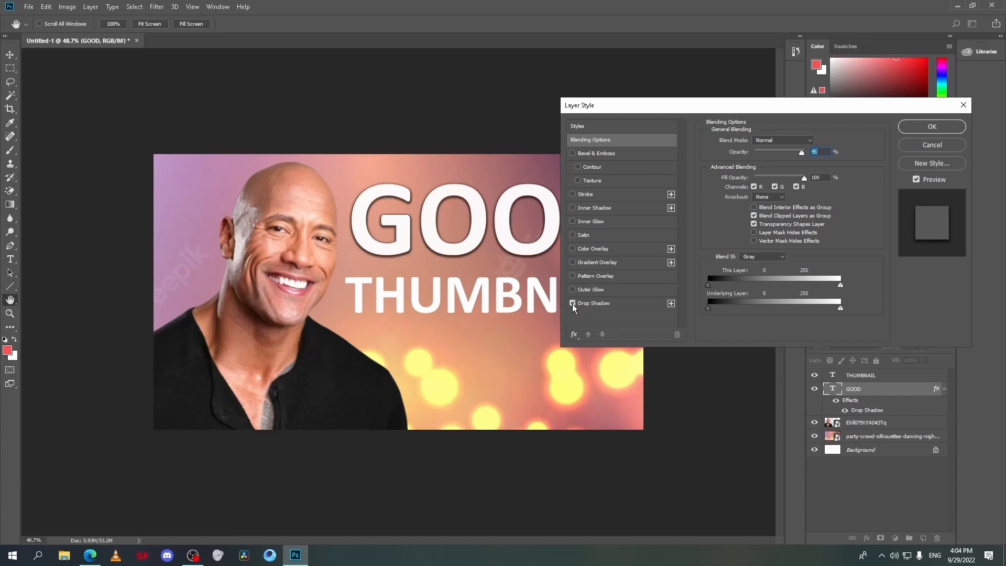
left_click(587, 303)
left_click_drag(754, 212, 757, 213)
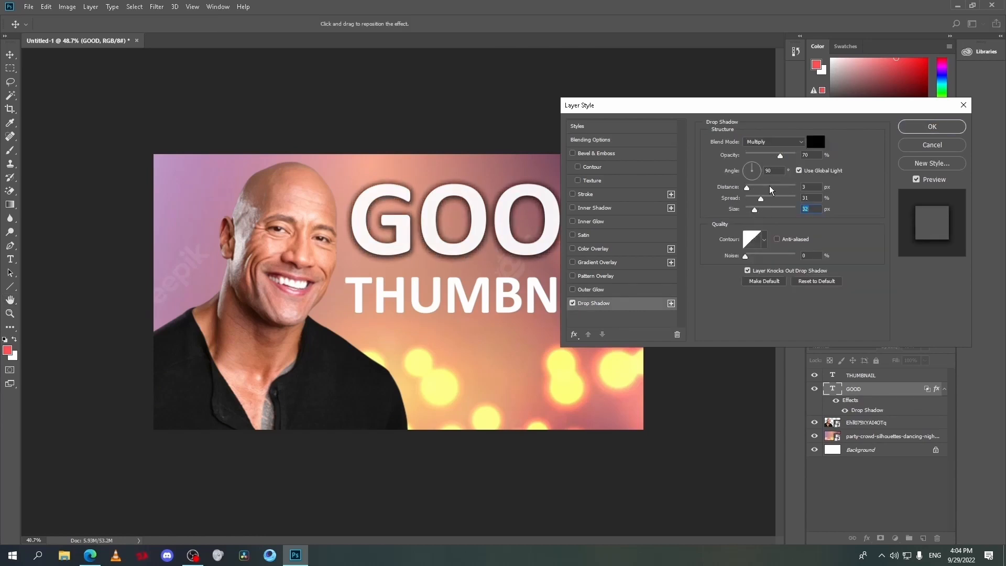
mouse_move(747, 187)
left_mouse_down()
mouse_move(760, 200)
mouse_move(759, 174)
mouse_move(770, 185)
mouse_move(741, 176)
left_mouse_up()
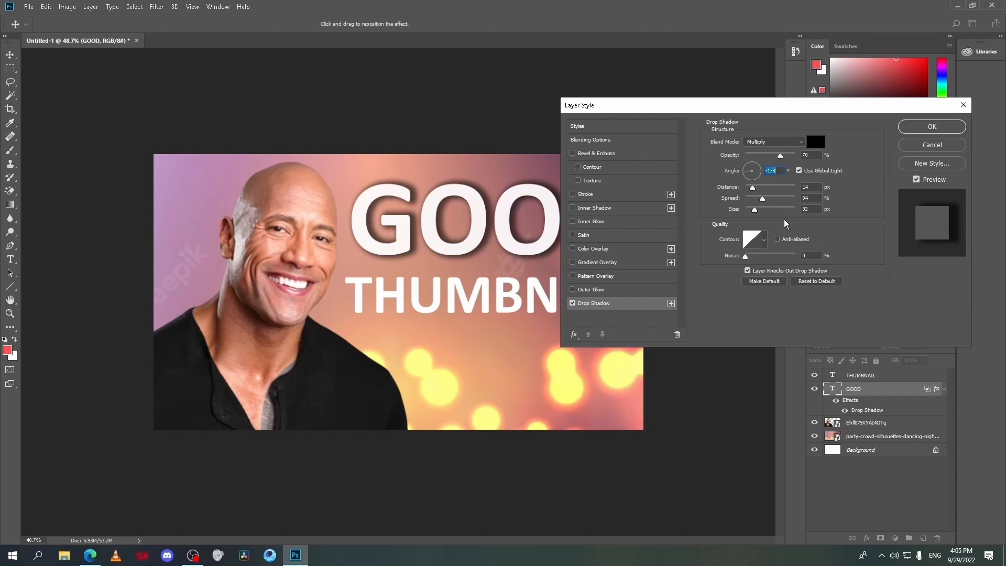
Add an outer glow and a 2 px black stroke to GOOD, changing the stroke's blend mode
left_click(591, 290)
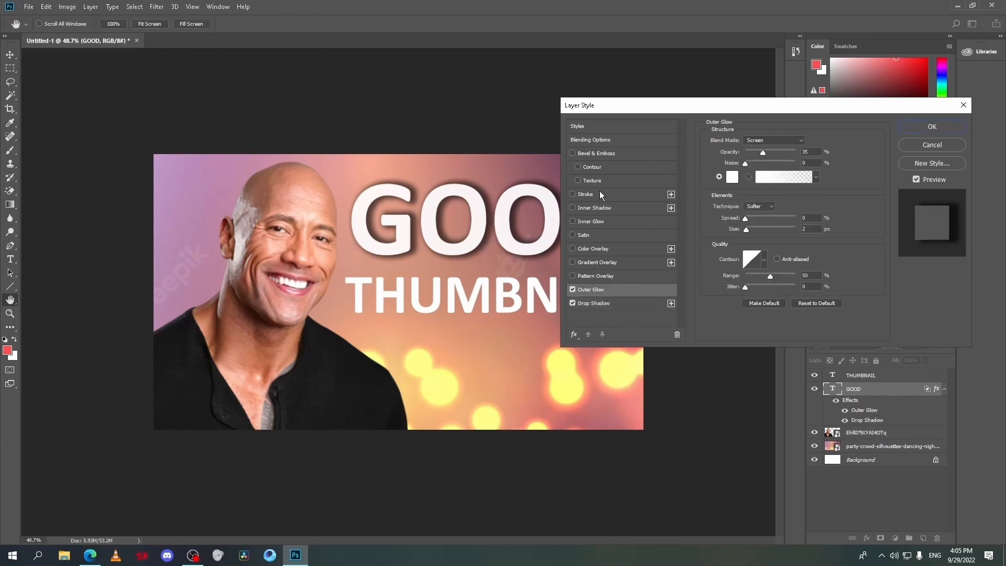
left_click(600, 192)
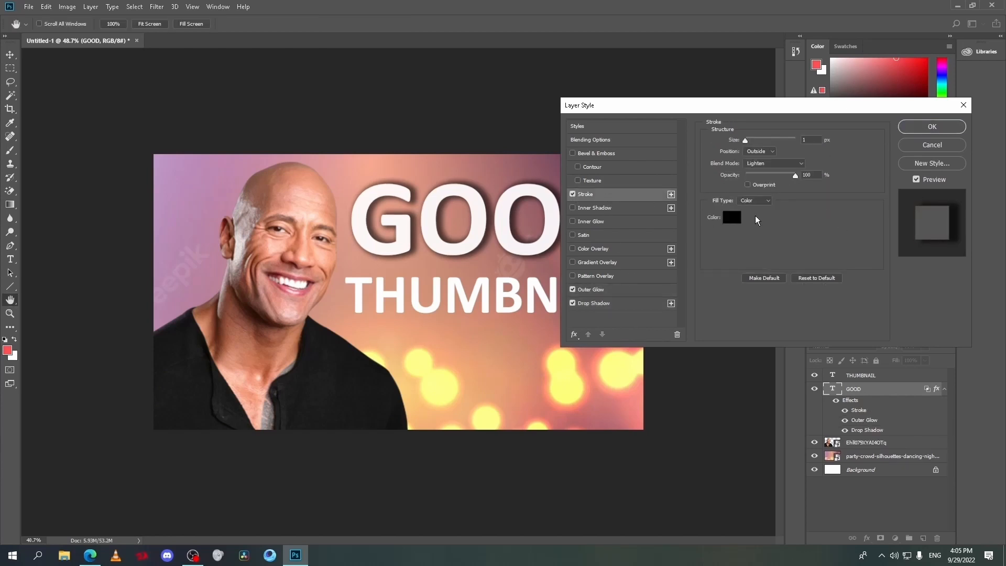
left_click(732, 217)
left_click(816, 164)
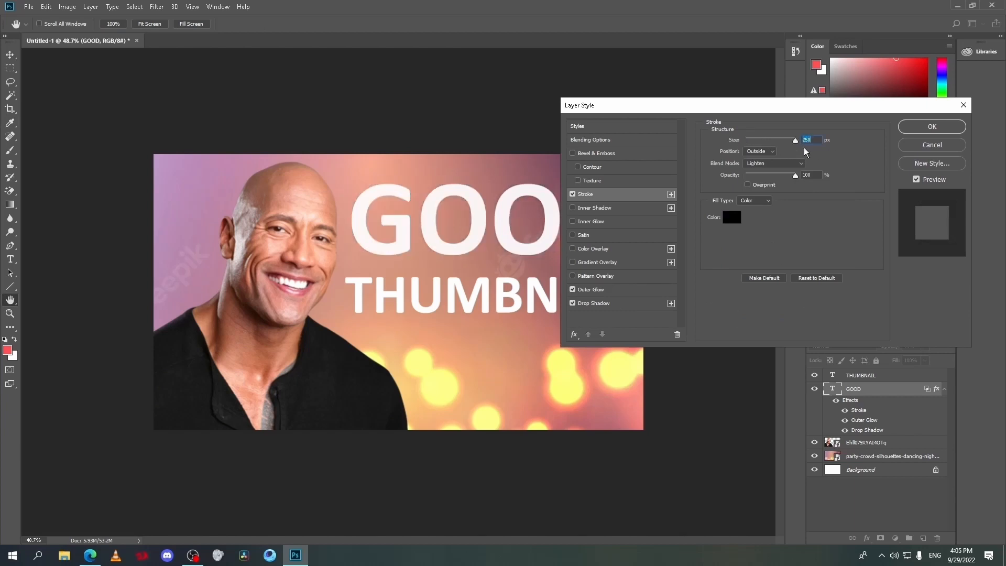
left_click(775, 163)
left_click(753, 173)
left_click_drag(746, 141, 751, 143)
type("2")
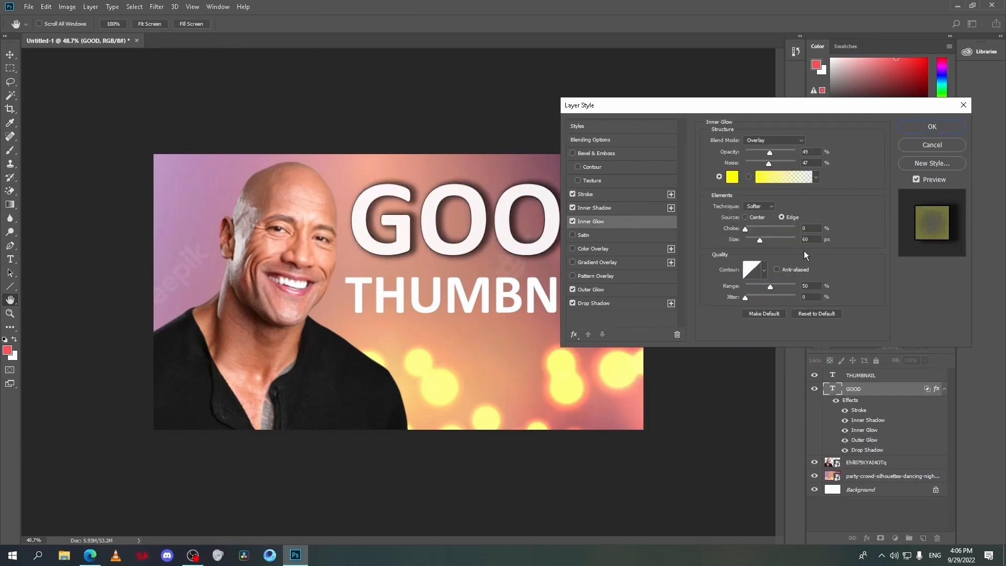
Turn off the inner glow effect on the GOOD text
left_click(573, 221)
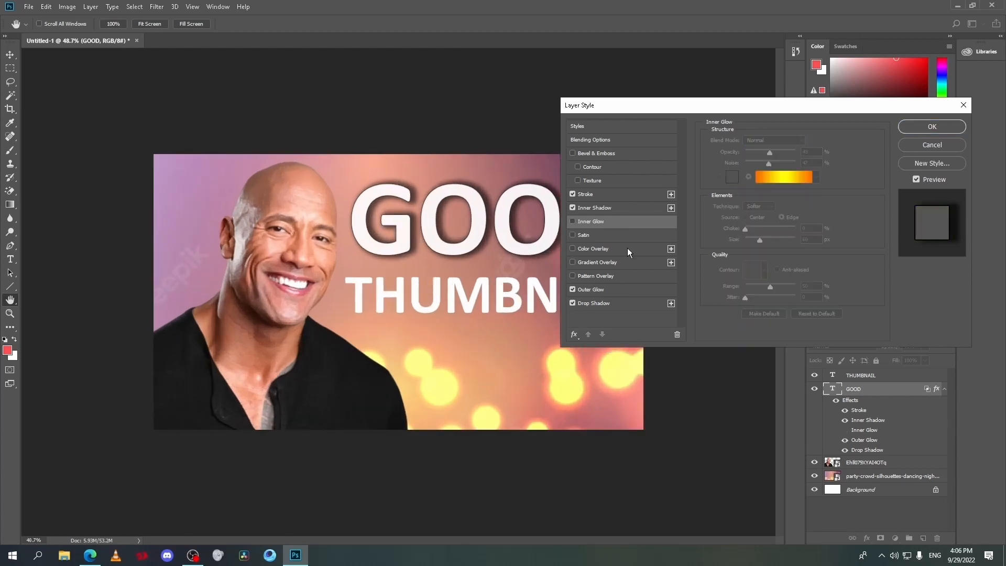
Try a color overlay on the GOOD text, turn it off and enable a gradient overlay instead
left_click(625, 248)
left_click(591, 261)
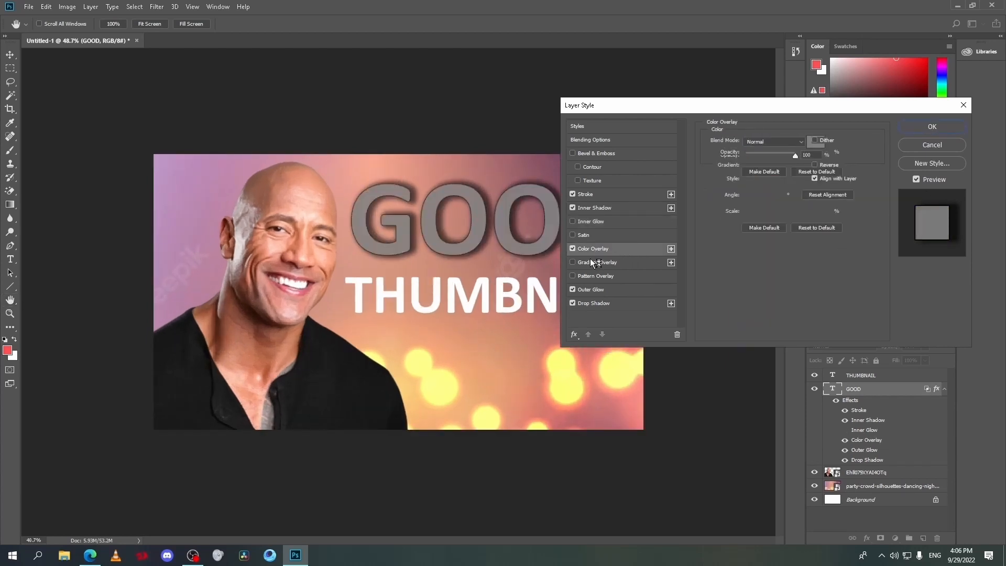
left_click(572, 248)
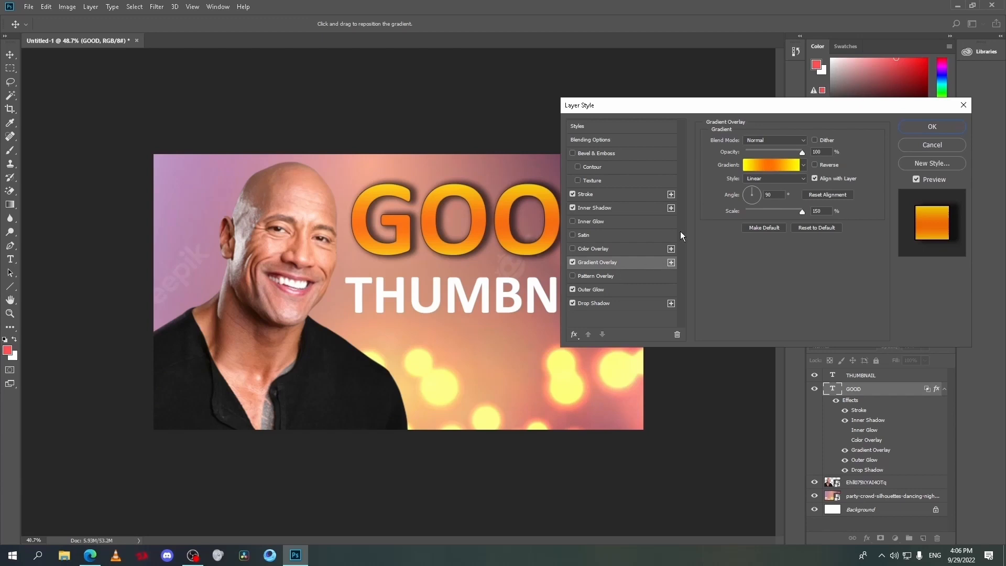
Try several gradient presets for GOOD's gradient overlay and choose Orange, Yellow, Orange
left_click(769, 163)
scroll(459, 180, "down", 2)
left_click(442, 152)
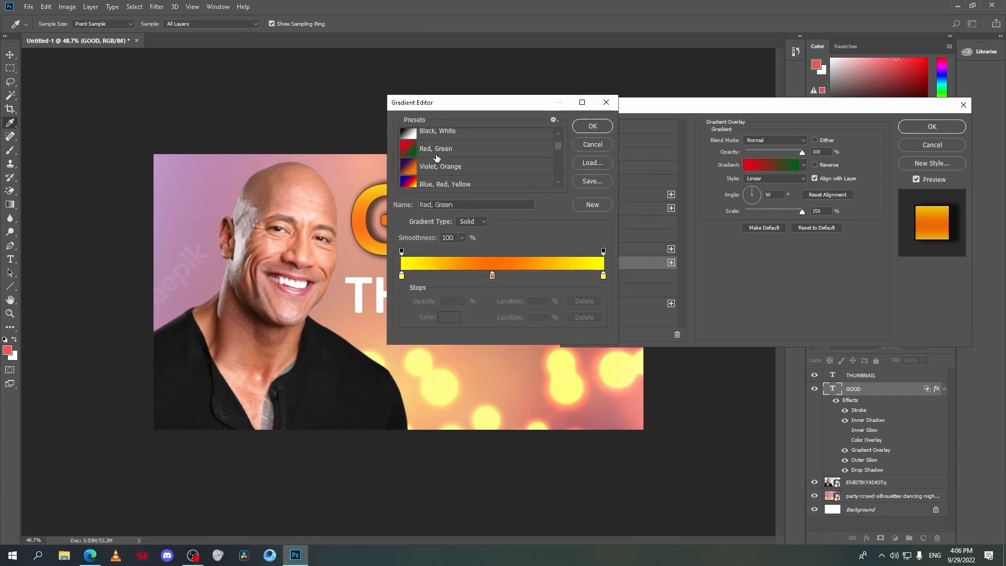
left_click_drag(480, 103, 682, 102)
left_click(652, 170)
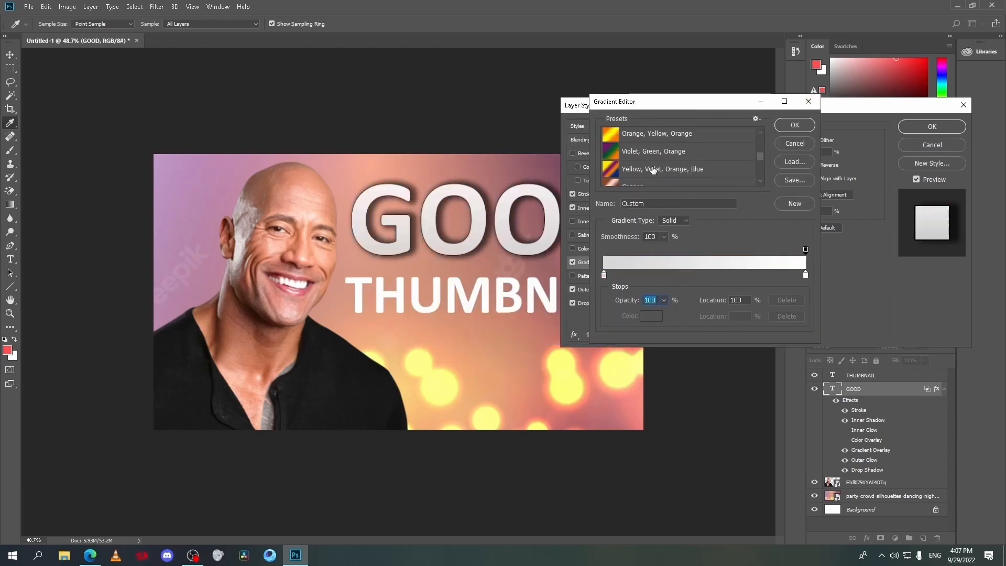
scroll(645, 171, "up", 2)
left_click(641, 170)
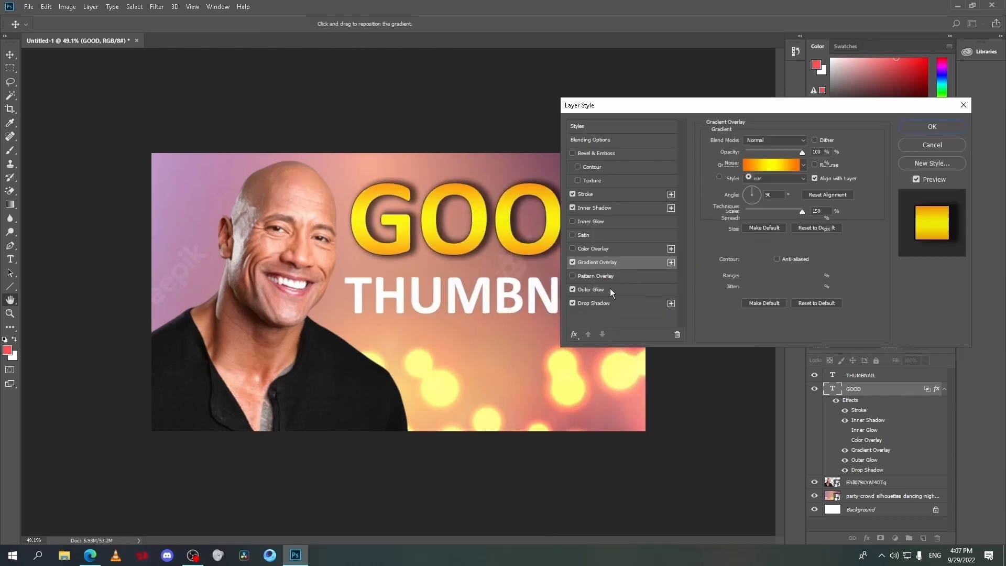
Set the outer glow size of the GOOD text to 122 px and apply the layer style
left_click(591, 289)
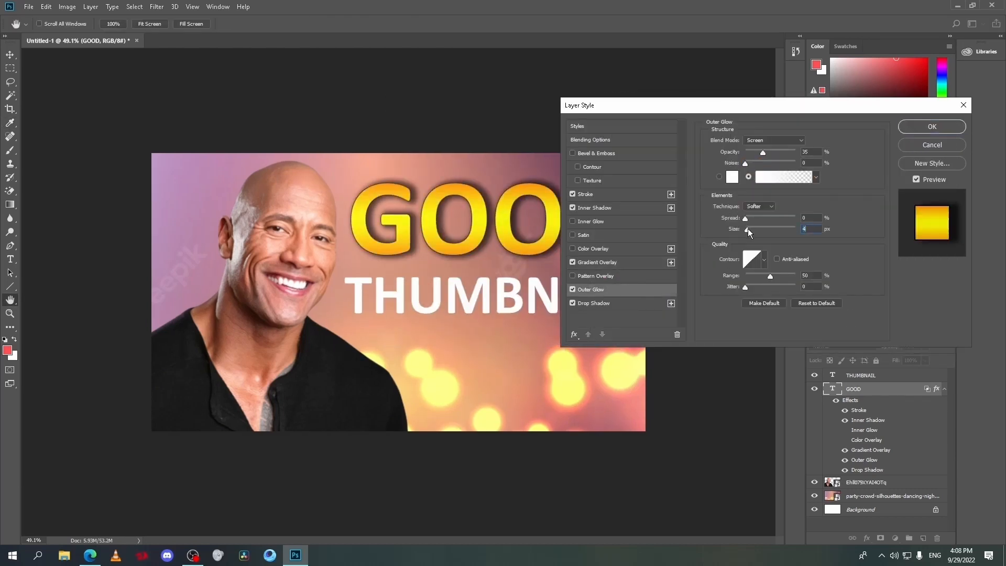
left_click_drag(747, 228, 768, 229)
left_click_drag(658, 106, 701, 89)
left_click_drag(811, 214, 787, 207)
left_click_drag(810, 214, 821, 215)
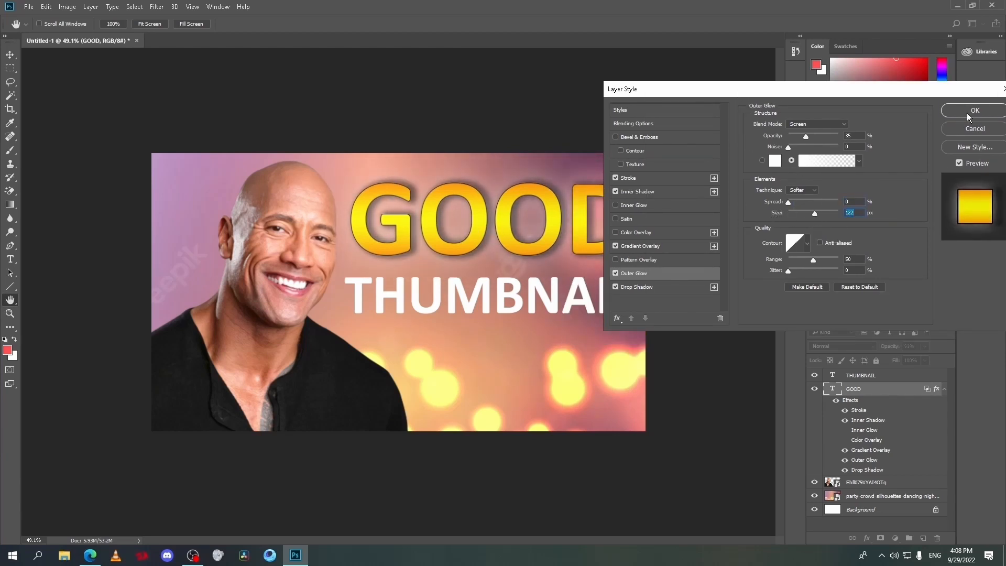
left_click(967, 111)
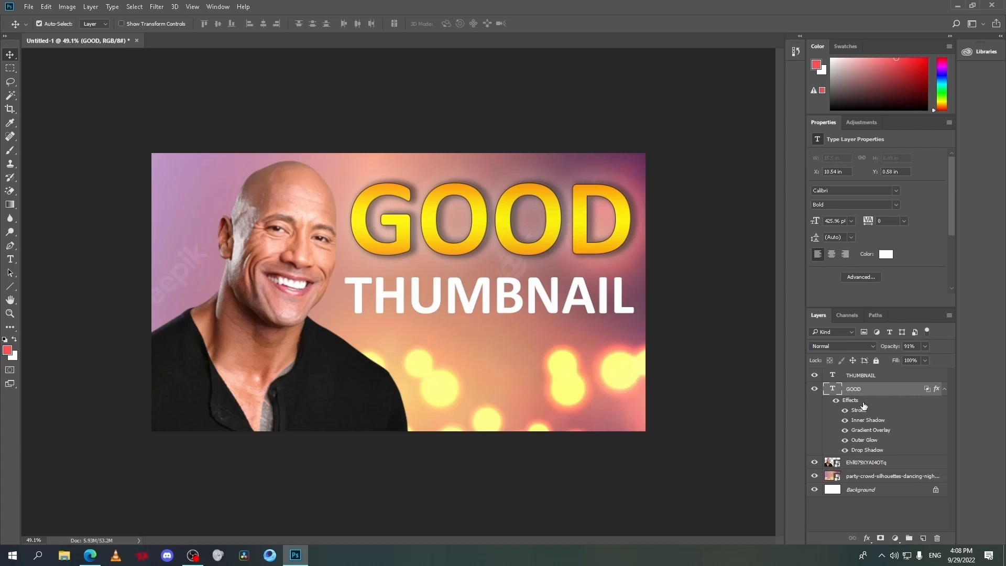
Copy the GOOD layer's effects onto the THUMBNAIL text layer
left_click_drag(870, 378, 868, 379)
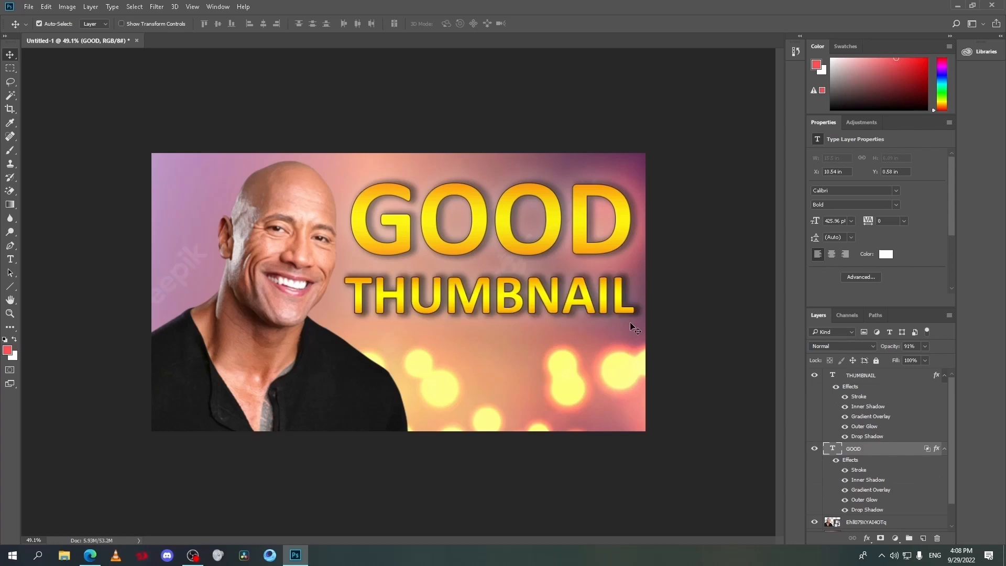
scroll(497, 254, "down", 3)
scroll(518, 274, "down", 3)
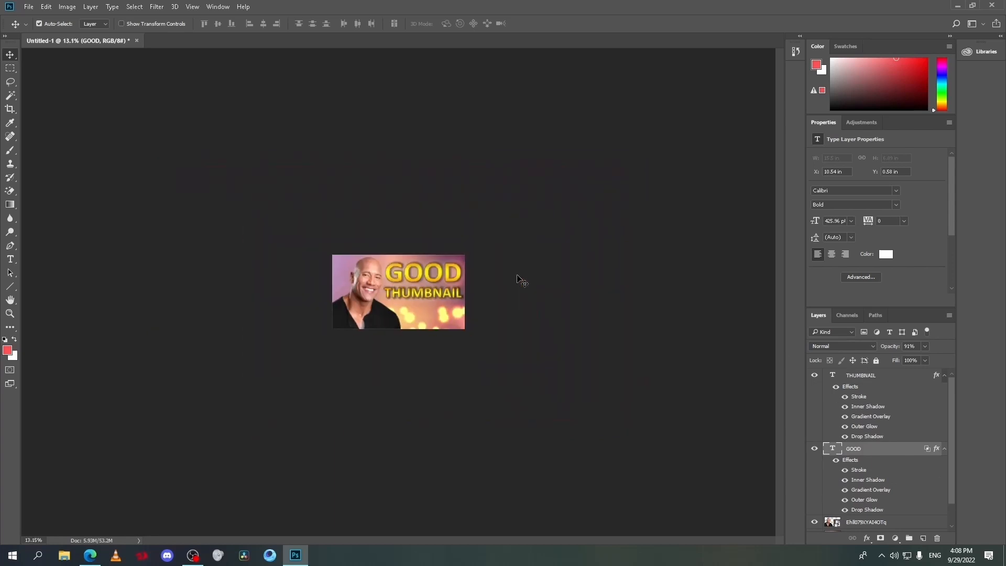
scroll(455, 276, "up", 2)
scroll(455, 275, "up", 3)
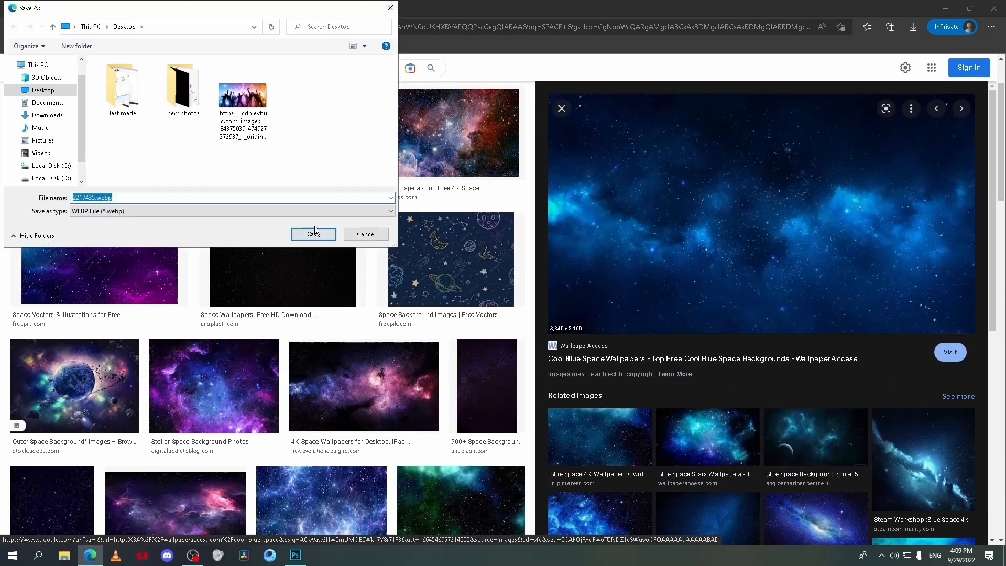
Save the blue space wallpaper image to the Desktop as 2217435.webp
left_click(316, 231)
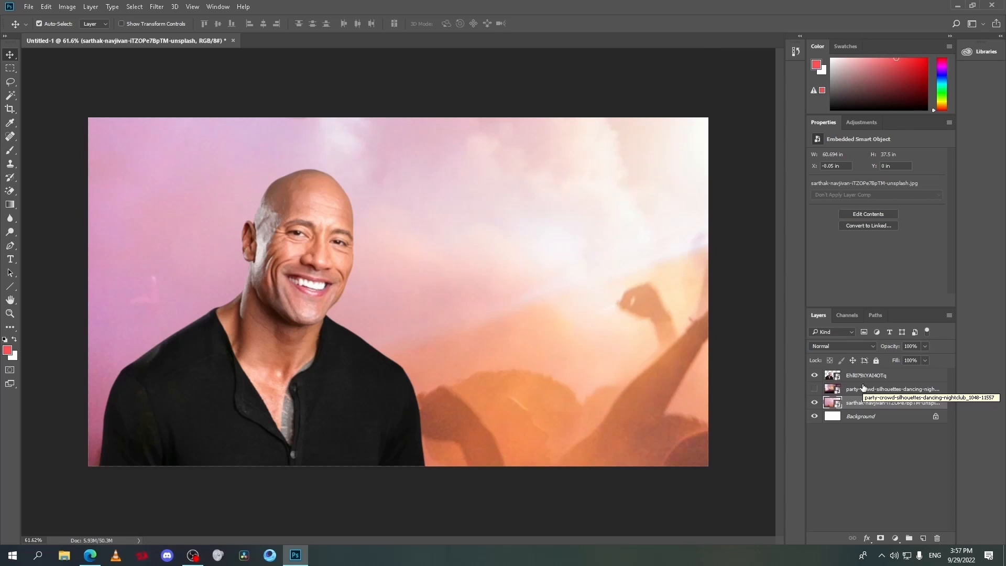
Check the Zoom with Scroll Wheel option in the Tools preferences and test zooming on the canvas
left_click(47, 6)
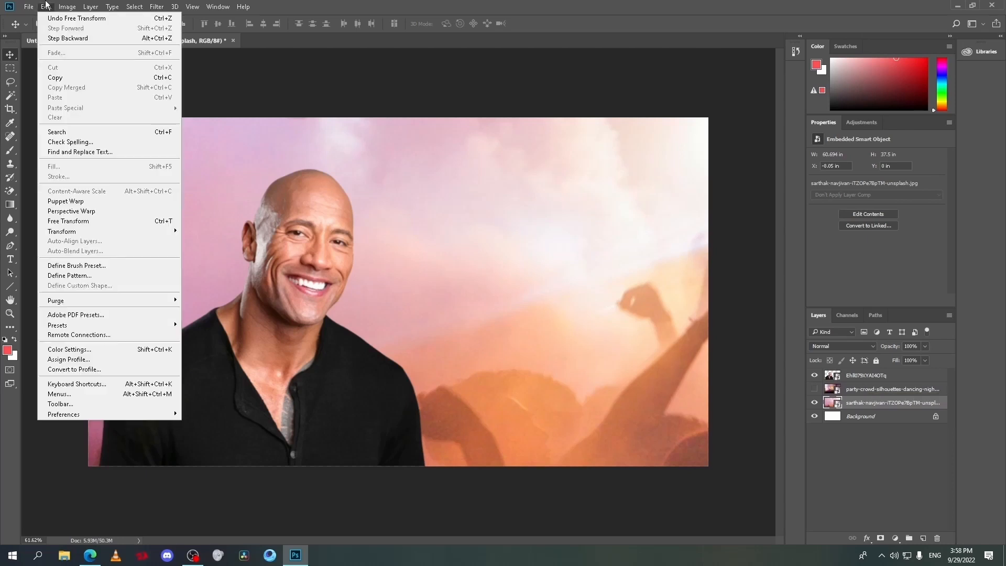
mouse_move(116, 409)
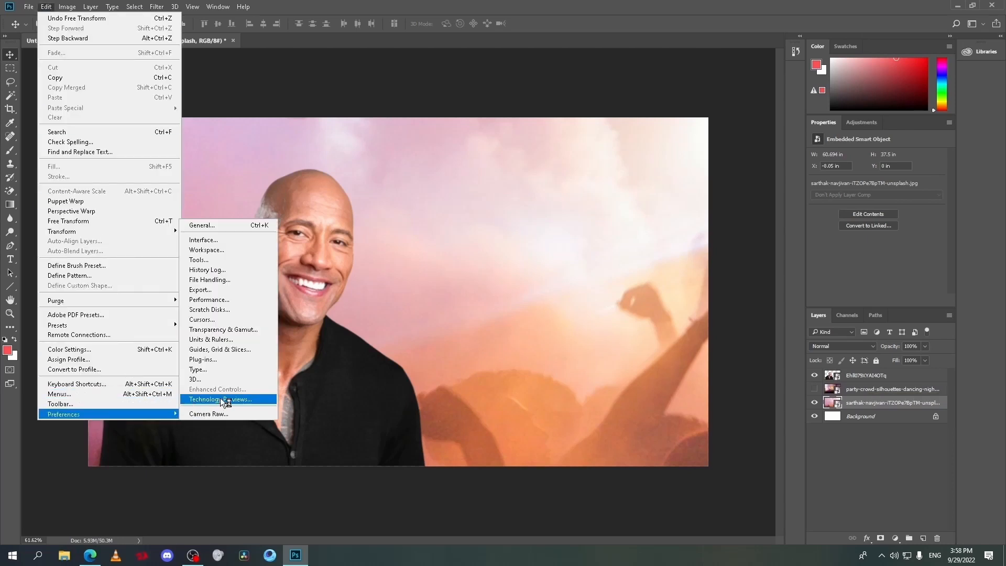
left_click(208, 227)
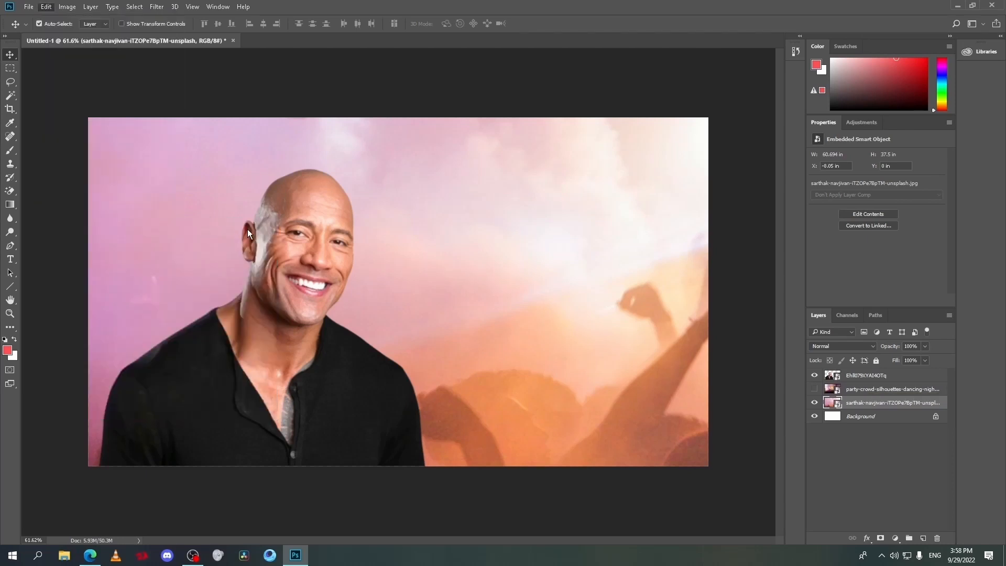
left_click(307, 137)
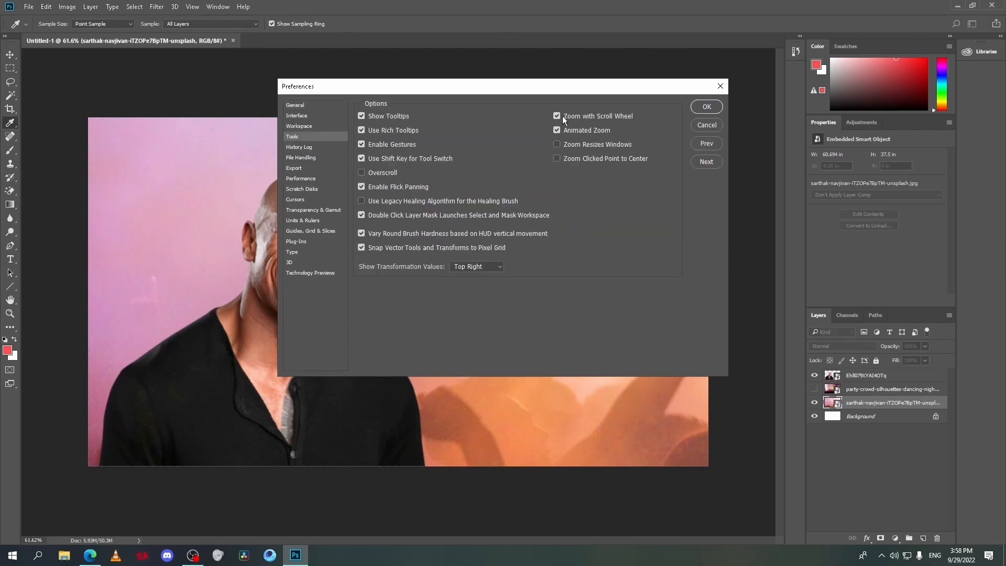
left_click(705, 108)
key("v")
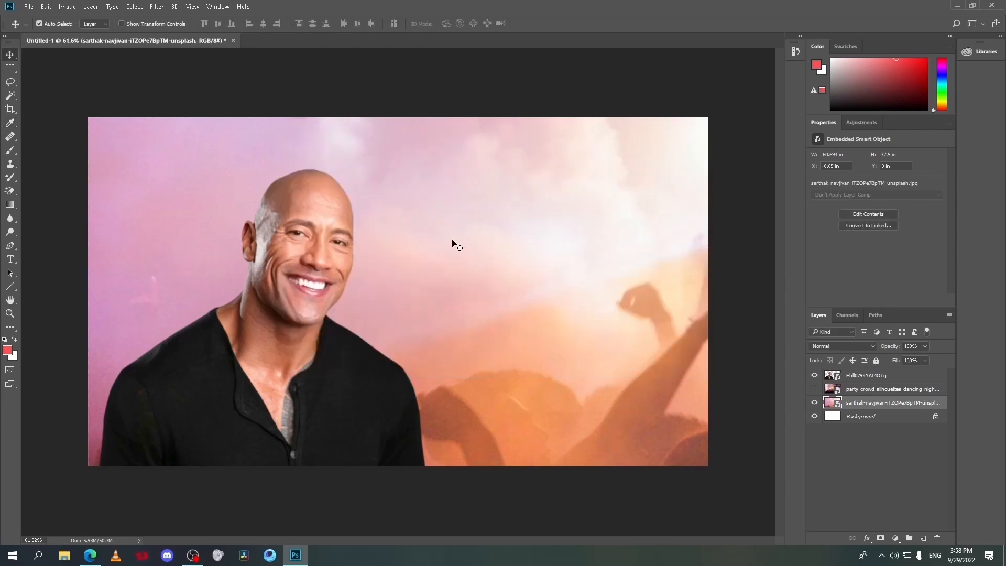
scroll(456, 236, "down", 2)
scroll(456, 236, "up", 1)
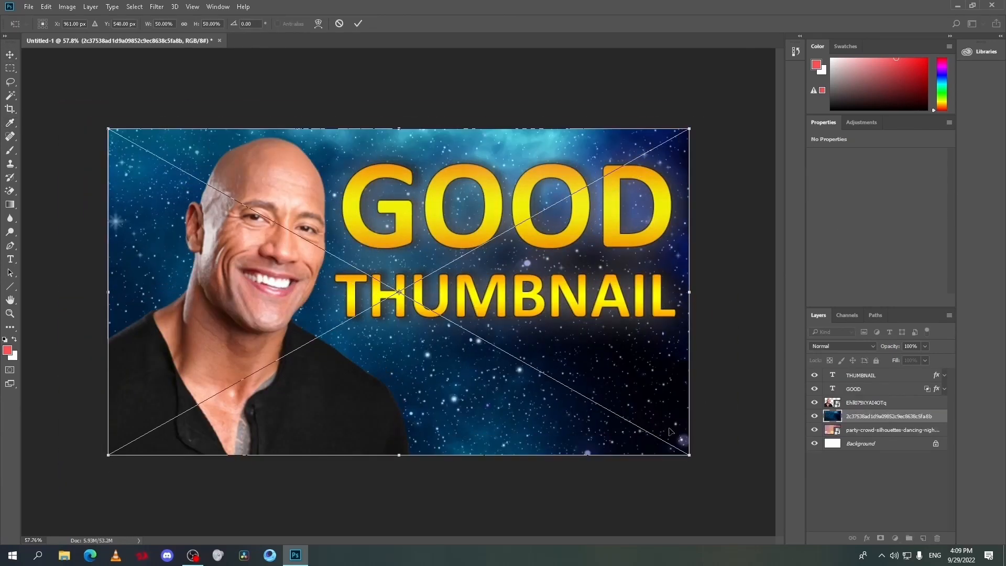
Enlarge and reposition the placed space image behind the portrait and text, and apply the transform
scroll(399, 291, "down", 2)
left_click_drag(705, 311, 607, 288)
key("Return")
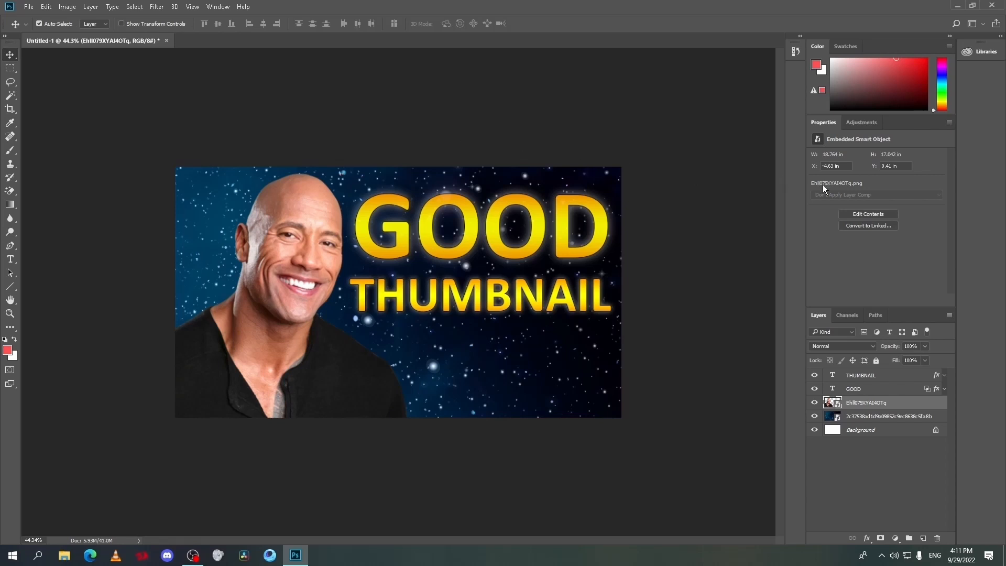
Add a Brightness/Contrast adjustment above the portrait layer, setting brightness to -27 and raising the contrast
left_click(862, 122)
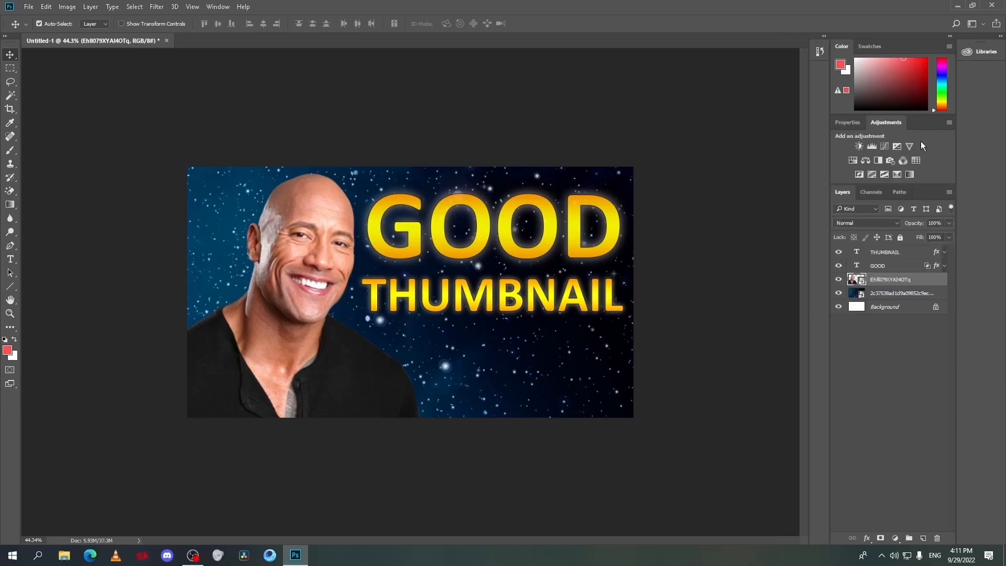
left_click(863, 147)
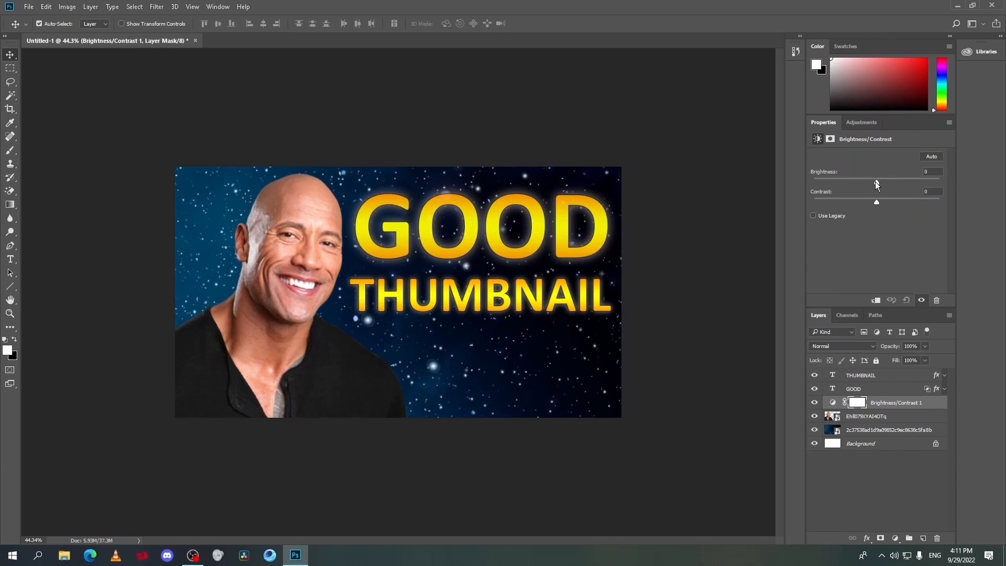
left_click_drag(877, 181, 873, 182)
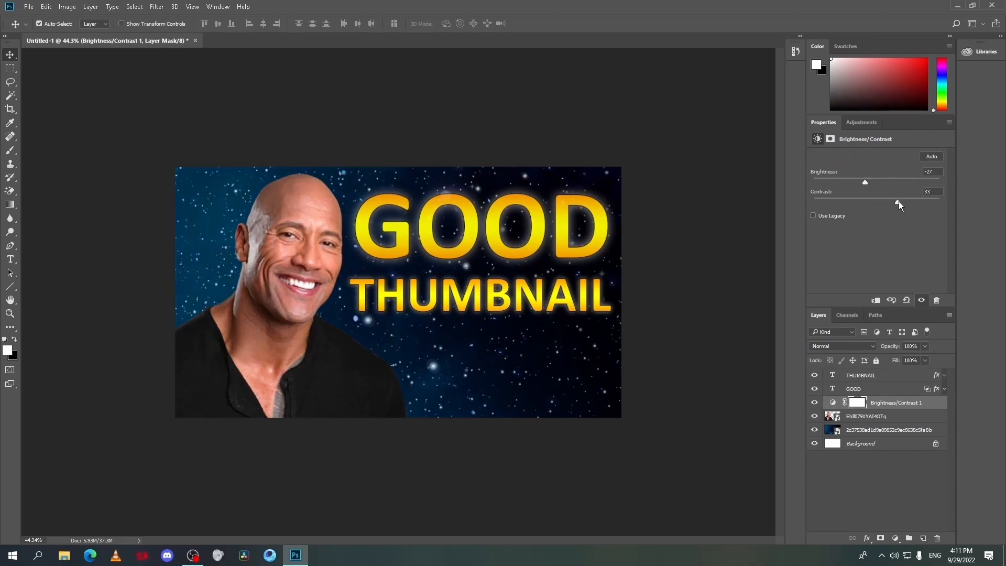
left_click_drag(898, 203, 905, 202)
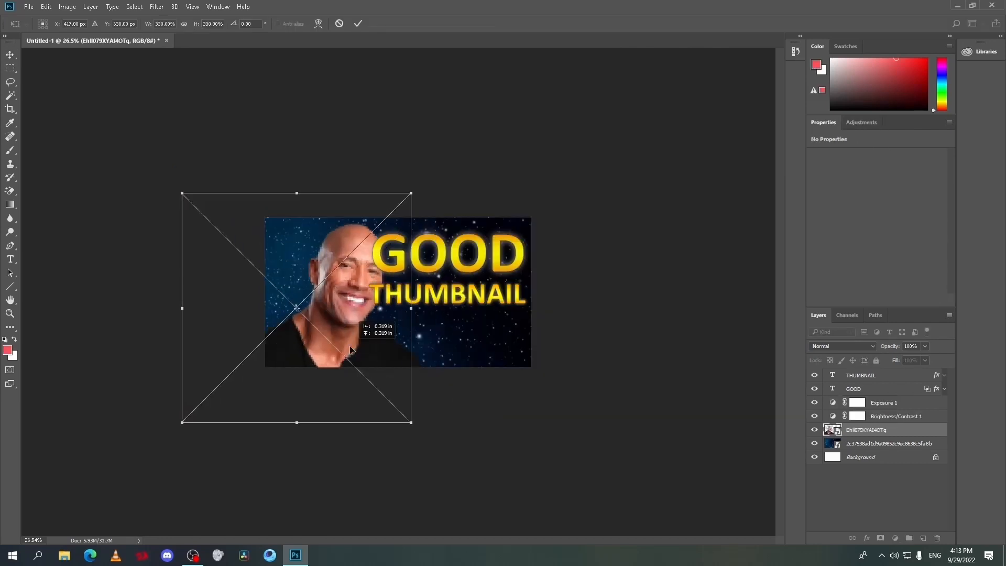
Apply the portrait's transform and style the cutout with a 16 px white outside stroke, a drop shadow and an outer glow
key("Return")
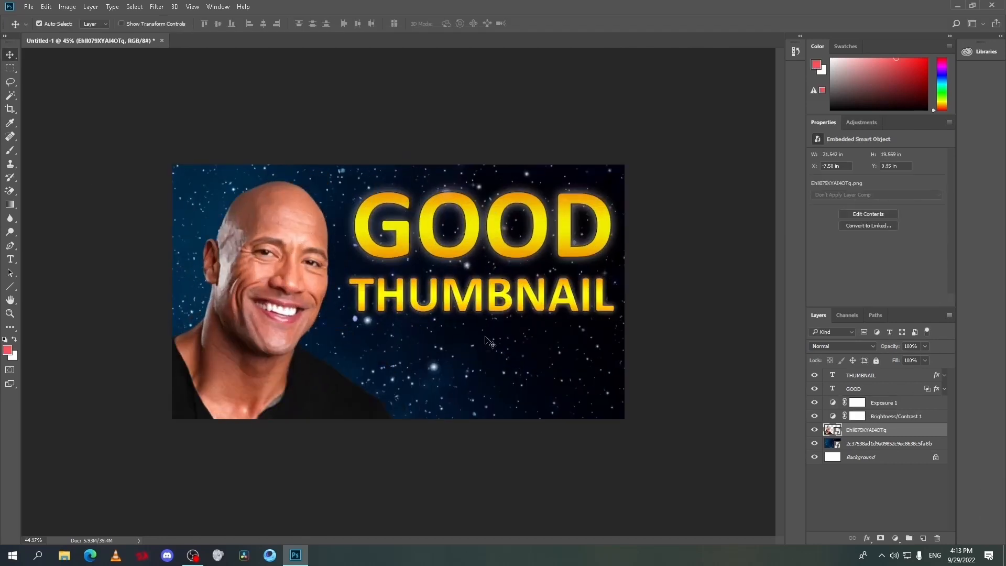
double_click(833, 430)
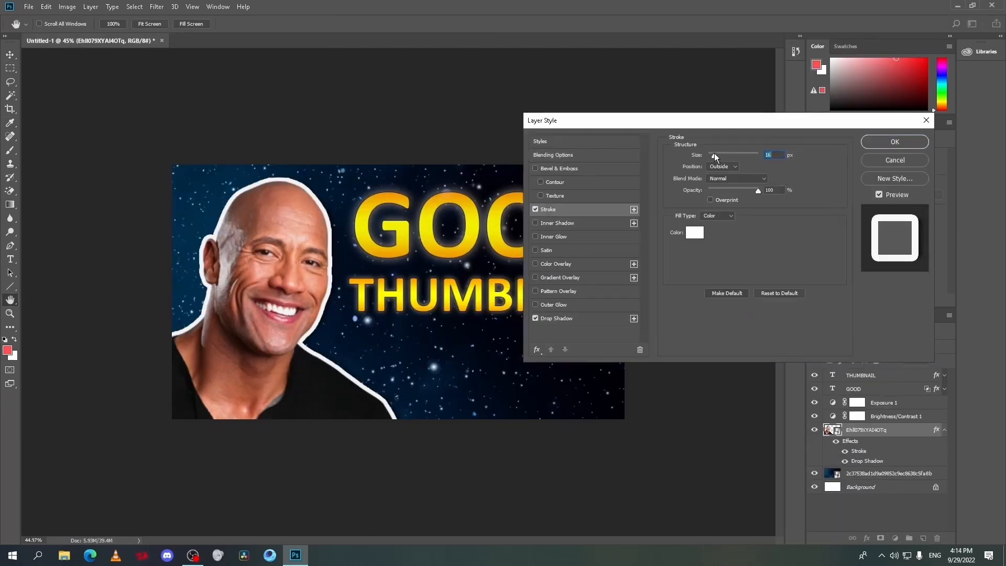
left_click(597, 298)
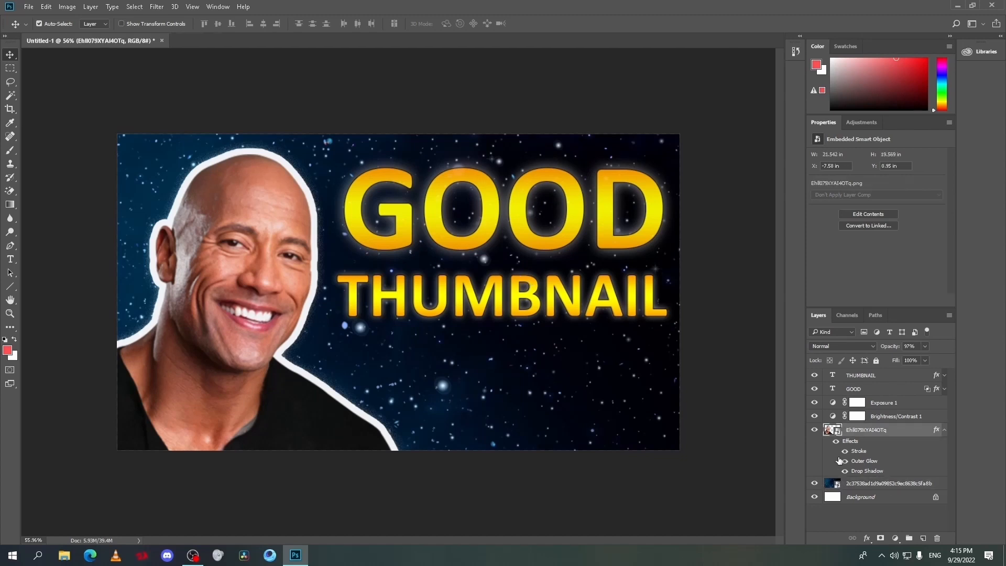
Blur the space background layer with a Box Blur of 22 pixels radius
left_click(878, 483)
left_click(158, 6)
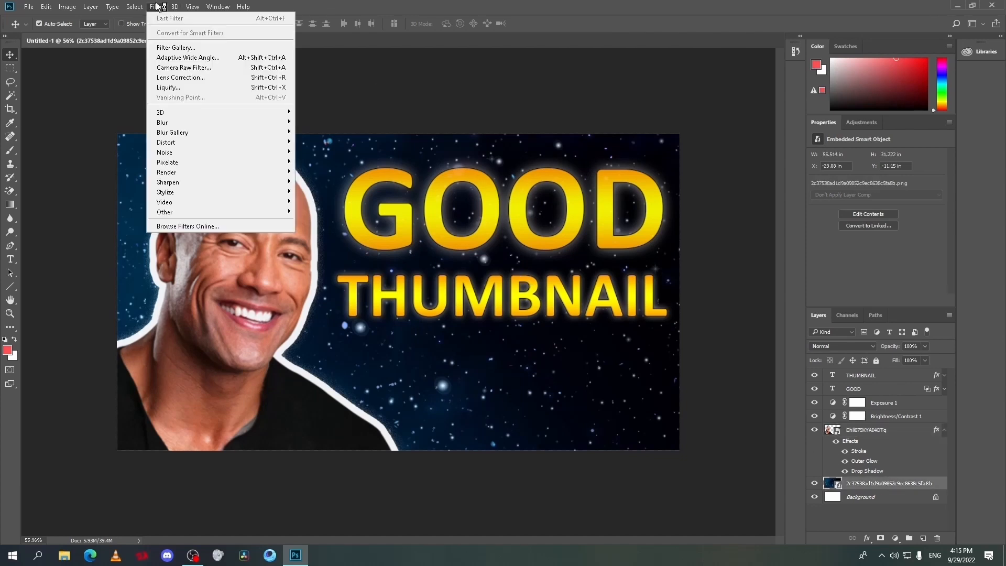
mouse_move(204, 122)
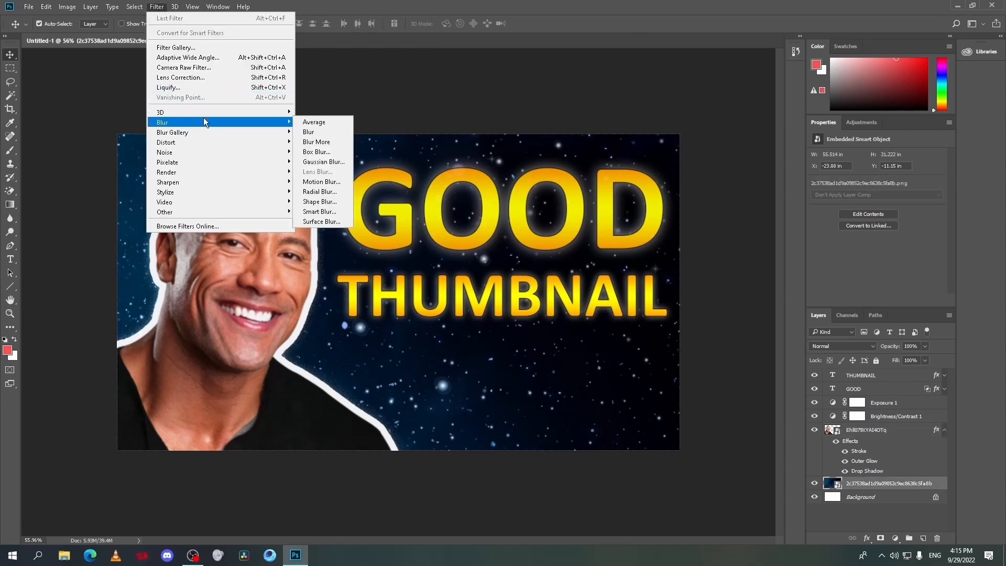
left_click(321, 152)
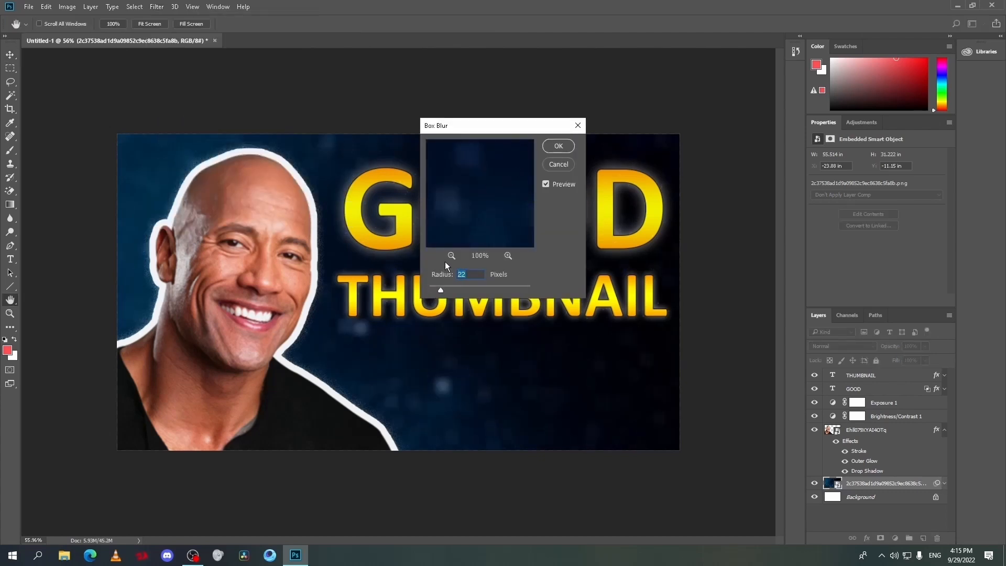
left_click(559, 146)
scroll(388, 288, "down", 3)
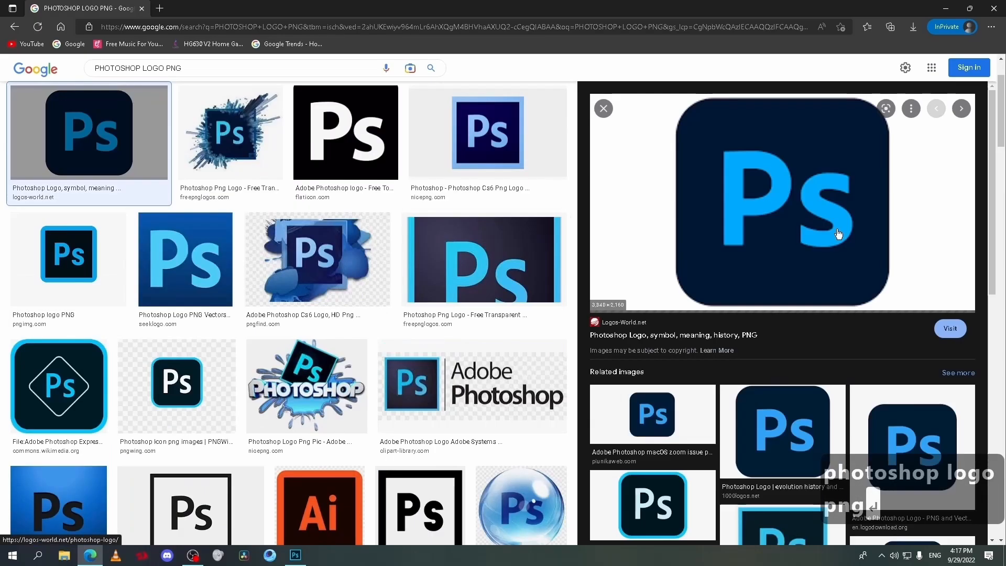
Save the enlarged Photoshop logo from the image search results to the Desktop as Adobe-Photoshop-Logo.png
right_click(839, 234)
left_click(863, 351)
left_click(346, 231)
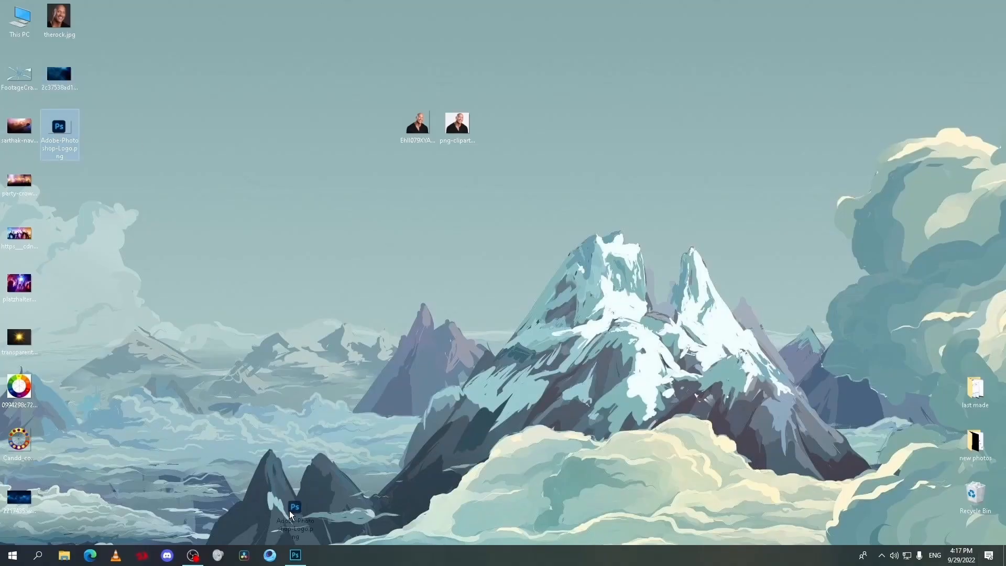
Place Adobe-Photoshop-Logo.png in the Photoshop document, scale it down and position it below the word THUMBNAIL
left_click_drag(290, 511, 485, 323)
left_click_drag(646, 411, 524, 354)
key("ctrl+z")
left_click_drag(328, 234, 441, 298)
left_click_drag(540, 351, 430, 347)
left_click_drag(573, 409, 498, 350)
left_click_drag(528, 378, 512, 369)
left_click_drag(497, 352, 503, 353)
key("Return")
Copy the portrait's layer effects onto the Photoshop logo and reduce the logo's stroke size
mouse_move(850, 441)
left_mouse_down()
mouse_move(885, 444)
mouse_move(881, 485)
left_mouse_up()
double_click(857, 506)
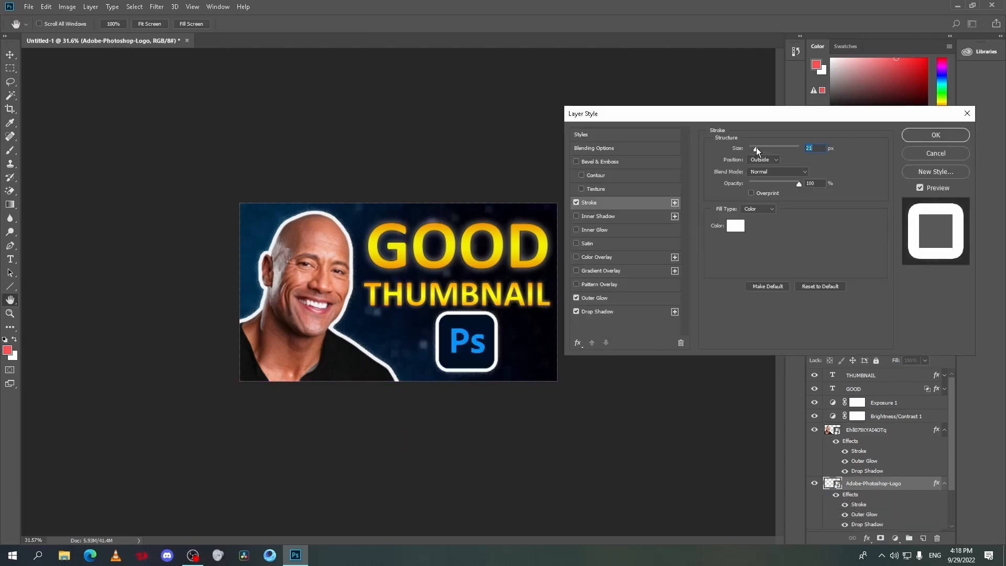
left_click_drag(758, 149, 748, 150)
left_click(932, 138)
Show the rulers and rotate the Photoshop logo slightly counterclockwise
key("ctrl+r")
key("ctrl+t")
left_click_drag(550, 403, 578, 381)
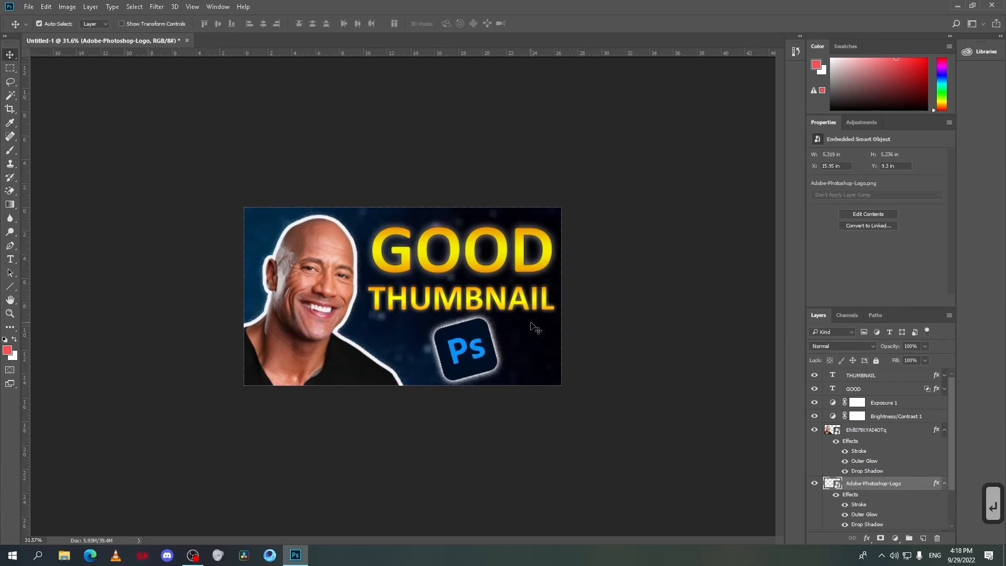
scroll(534, 328, "down", 2)
scroll(535, 328, "up", 3)
scroll(880, 423, "down", 1)
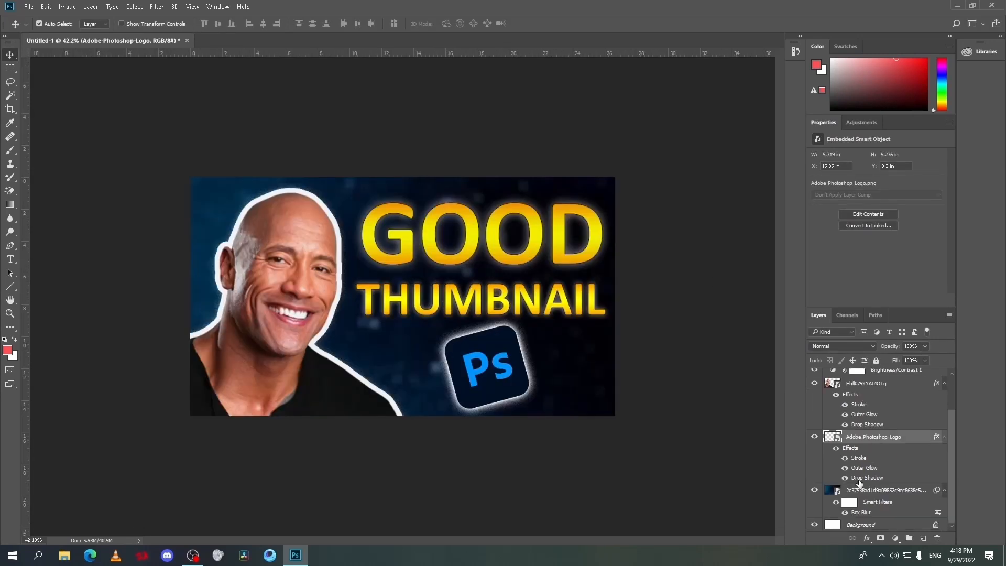
Select the THUMBNAIL text layer and expand its list of effects
scroll(886, 414, "up", 1)
left_click(901, 375)
left_click(946, 376)
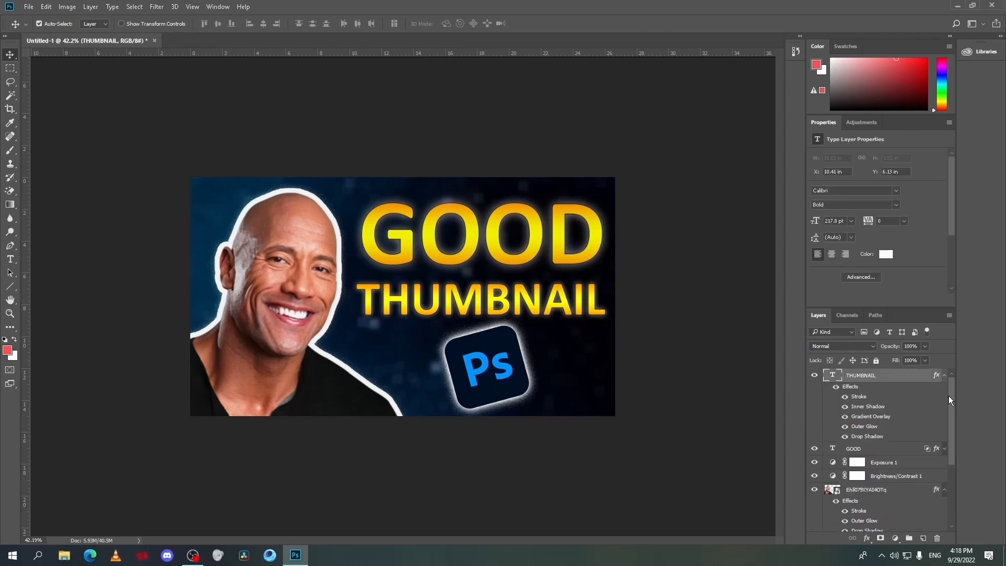
Expand the GOOD layer's effects and export the thumbnail to the Desktop as Untitled-1.png
left_click(945, 449)
double_click(865, 396)
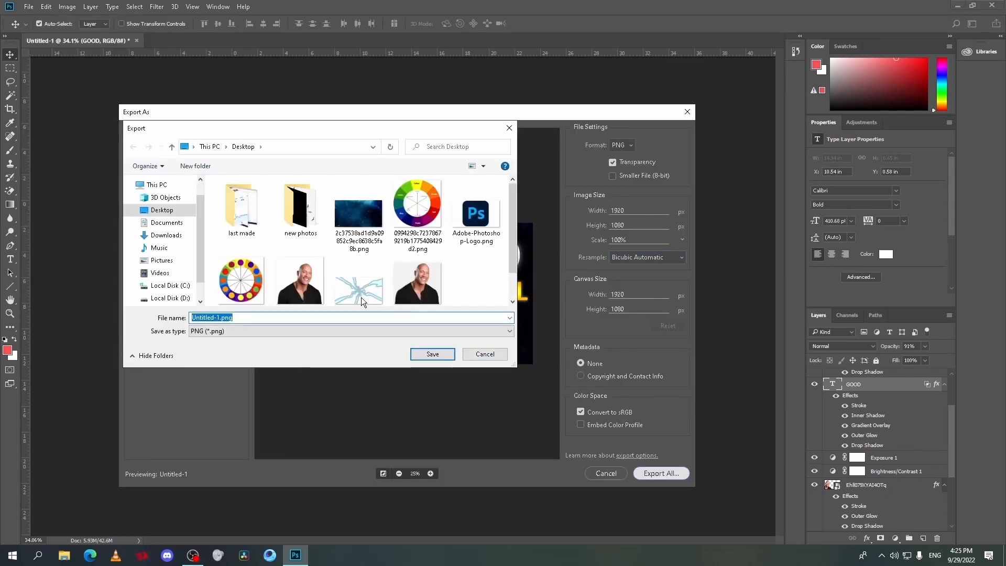
left_click(157, 212)
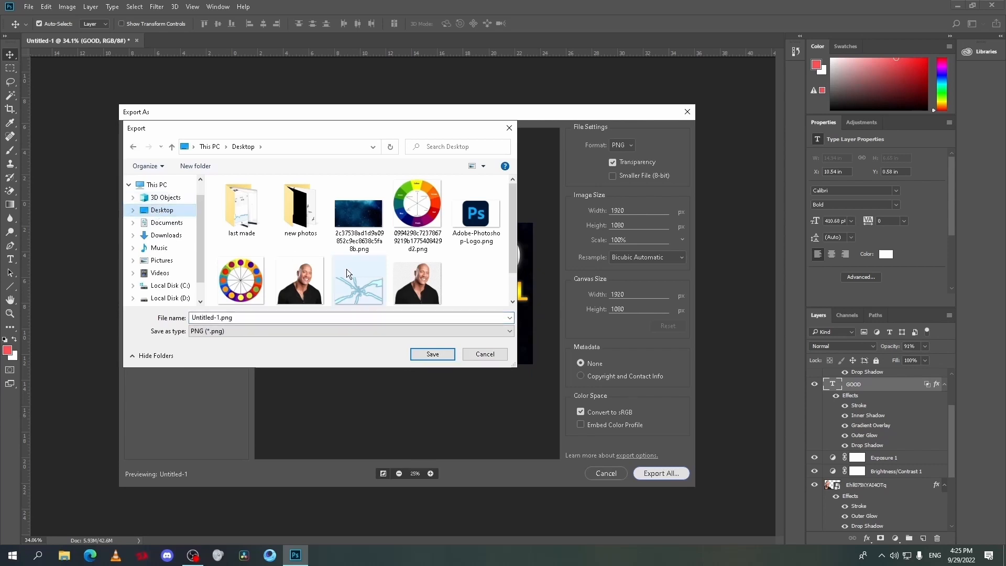
left_click(444, 357)
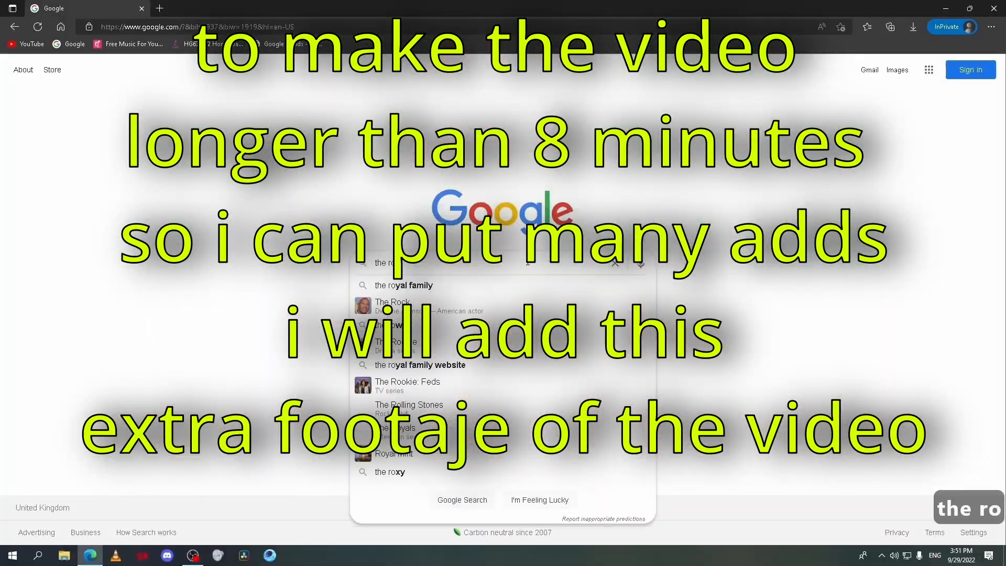
In the browser, search Google Images for "the rock smiling" and save the black-shirt portrait with the transparent background
type("ck smiling")
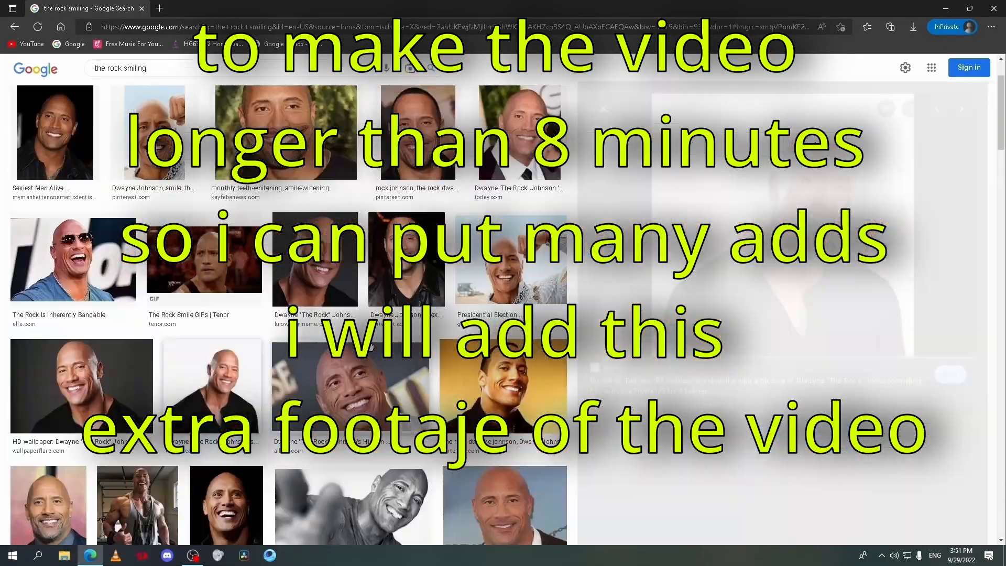
right_click(810, 221)
left_click(870, 353)
left_click(327, 239)
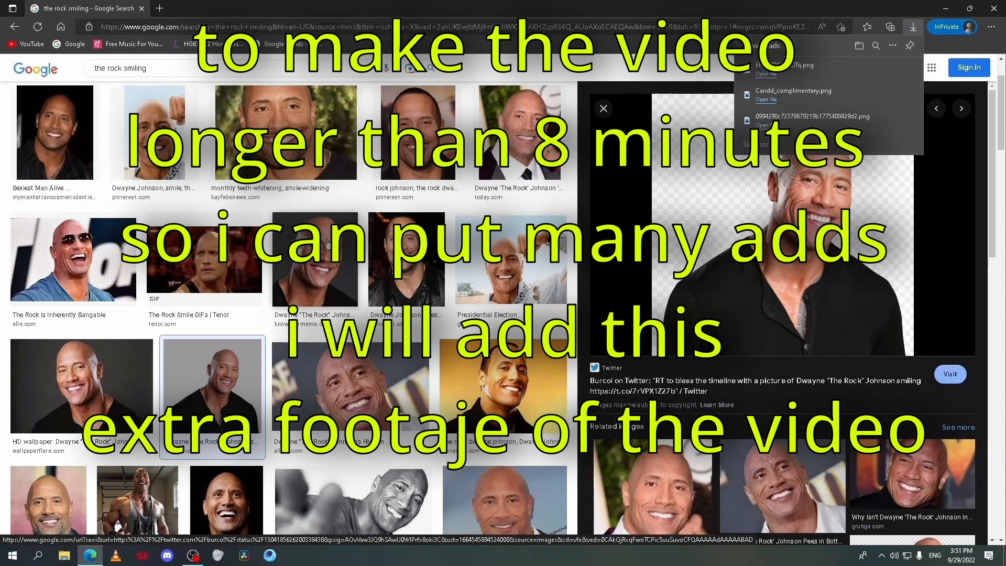
scroll(558, 203, "down", 5)
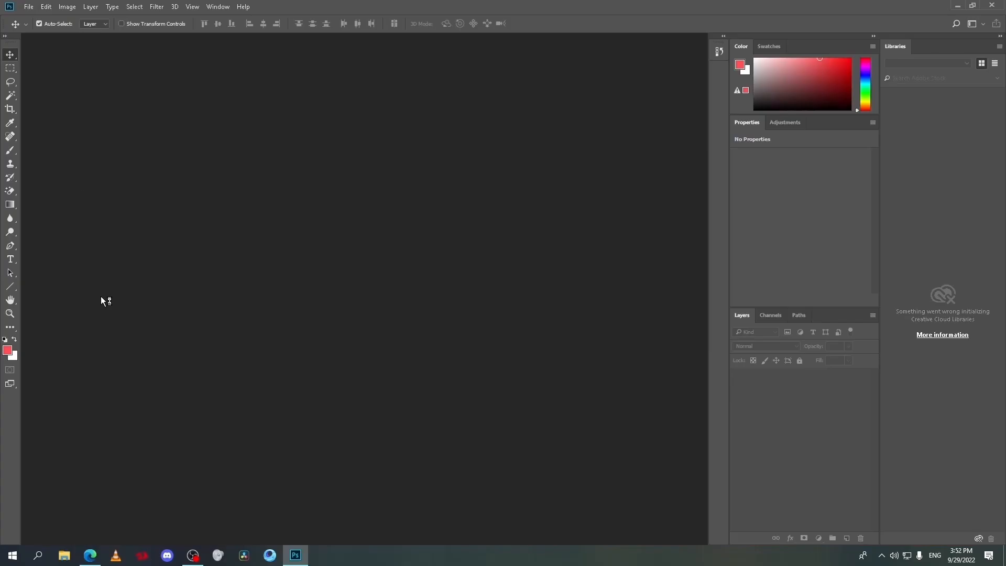
In Photoshop, create a new document 1920 pixels wide and 1080 pixels high
left_click(28, 7)
left_click(31, 17)
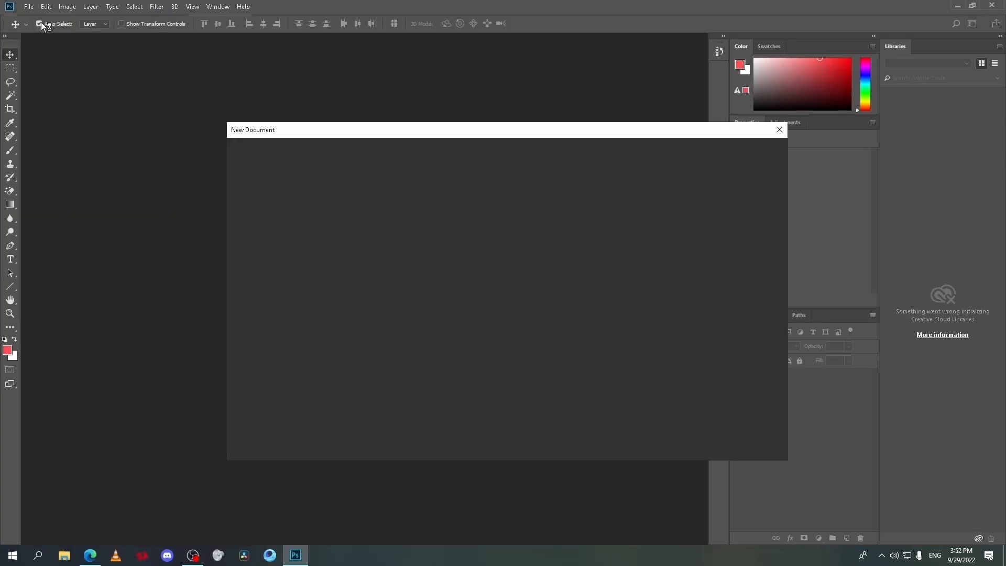
double_click(665, 226)
type("1920")
key("Tab")
type("1080")
key("Return")
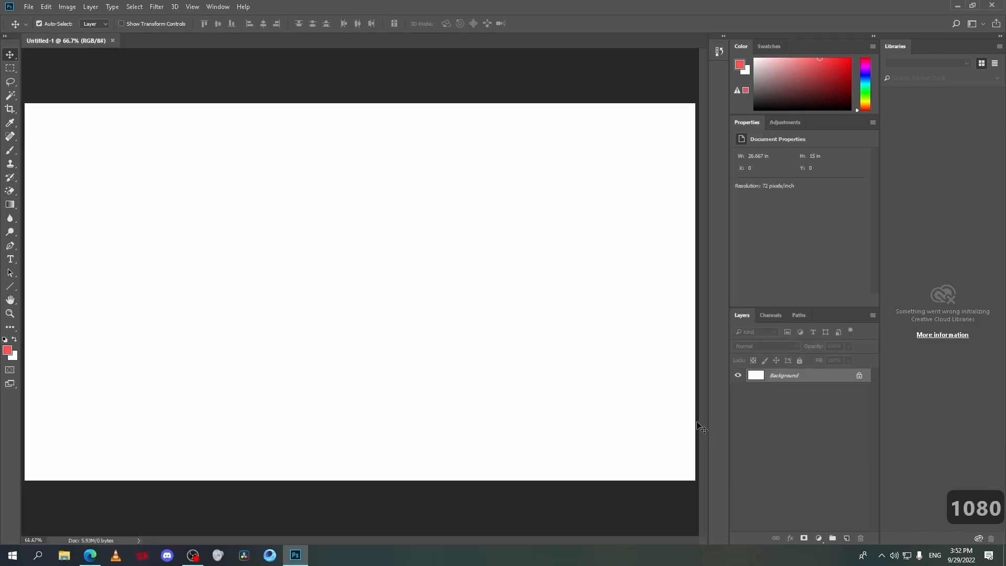
Place the png-clipart and Eh8079XYAI4OTq portrait images in the document and hide the Eh8079XYAI4OTq layer
scroll(448, 292, "up", 3)
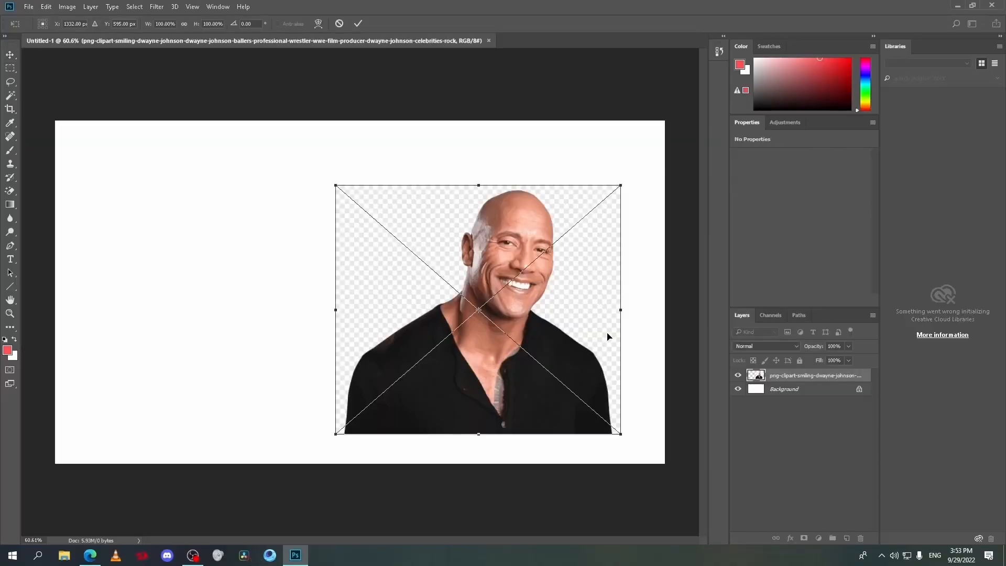
key("Return")
key("Return")
left_click(738, 375)
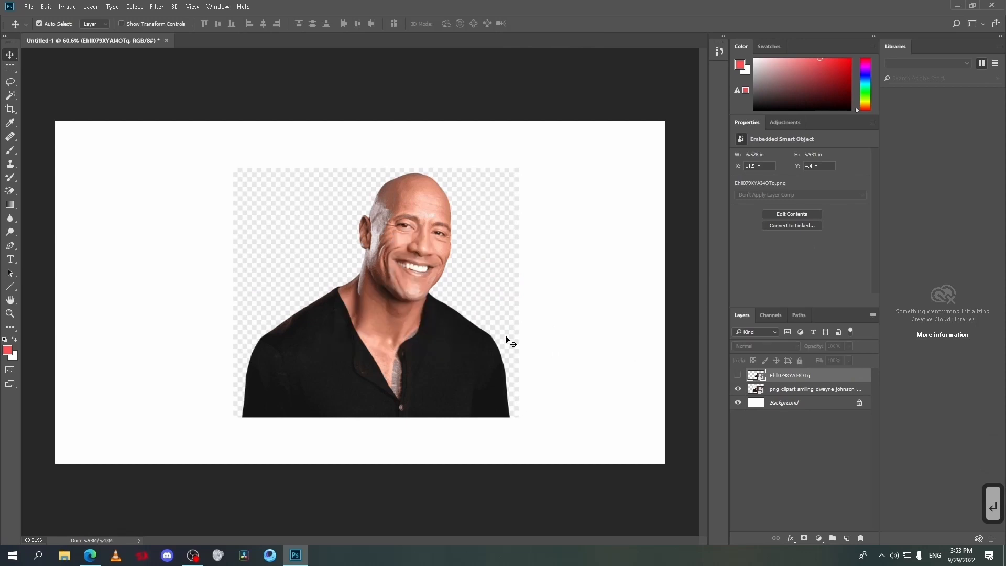
Select the png-clipart portrait, shift it slightly up and delete its layer
left_click(435, 341)
left_click_drag(452, 307, 428, 296)
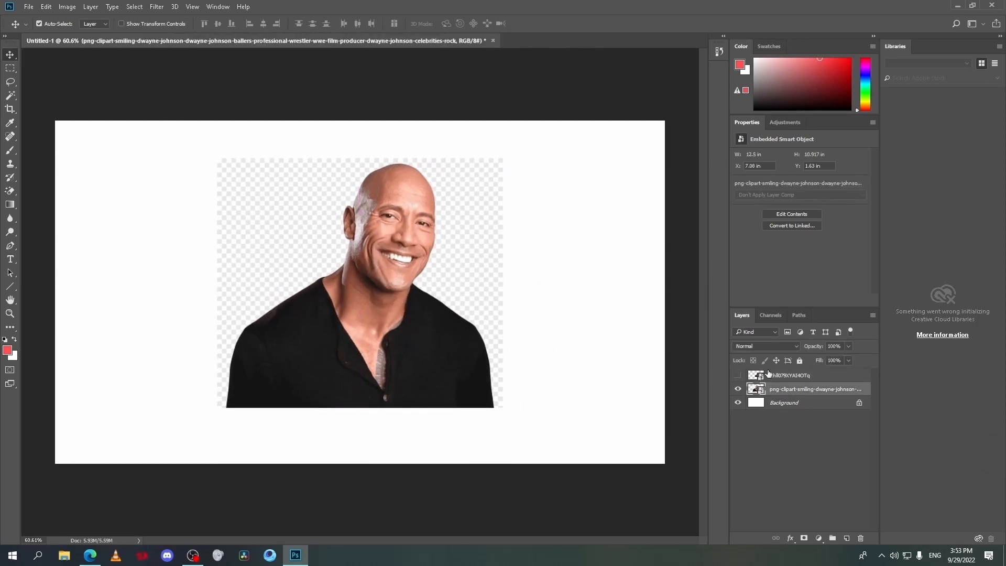
key("Delete")
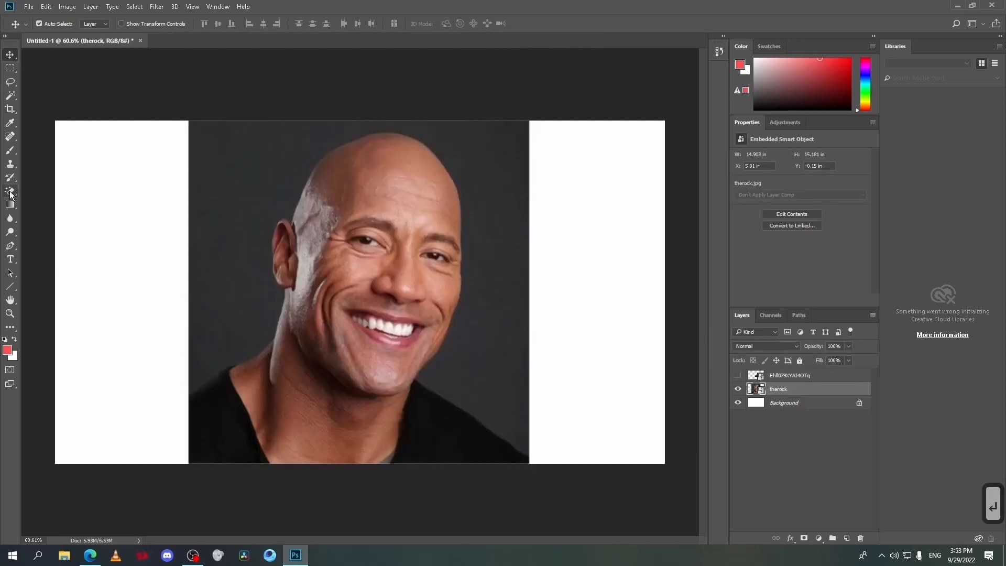
Try to remove the dark background of the therock photo with the Magic Eraser tool
left_click(11, 195)
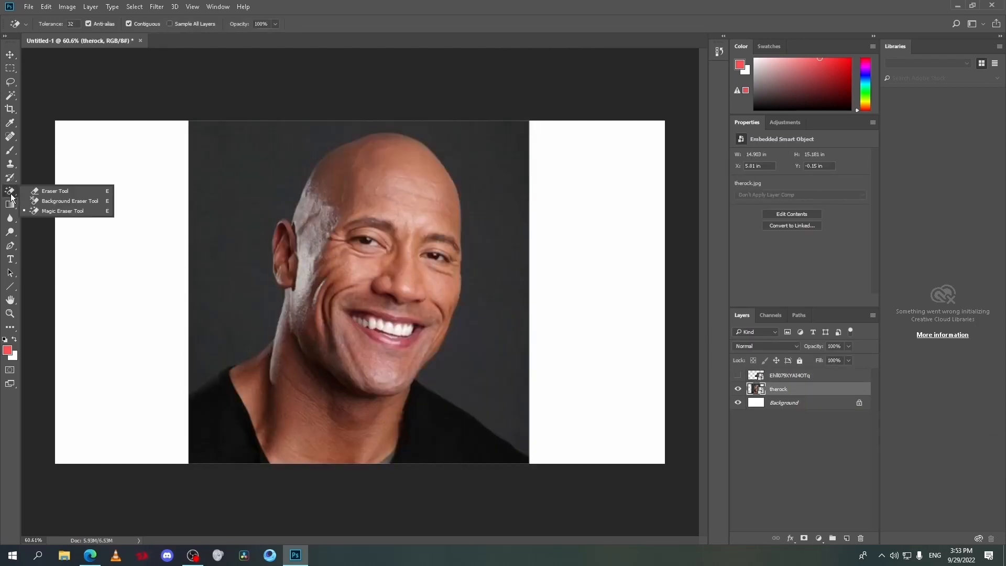
left_click(72, 212)
left_click(206, 215)
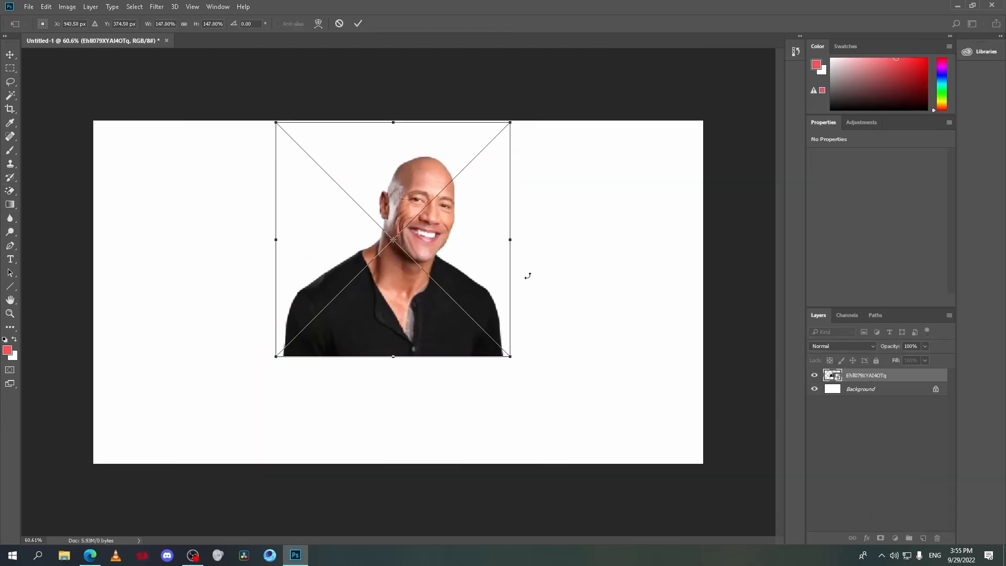
Enlarge the Eh8079XYAI4OTq portrait and scale the party-crowd background image to cover the canvas
left_click_drag(512, 355, 620, 463)
key("Return")
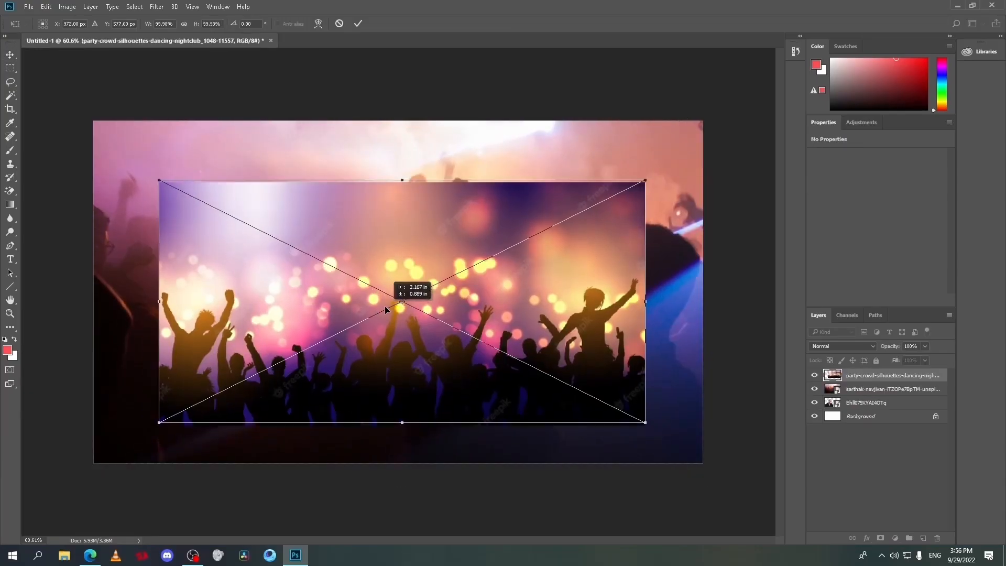
key("ctrl+t")
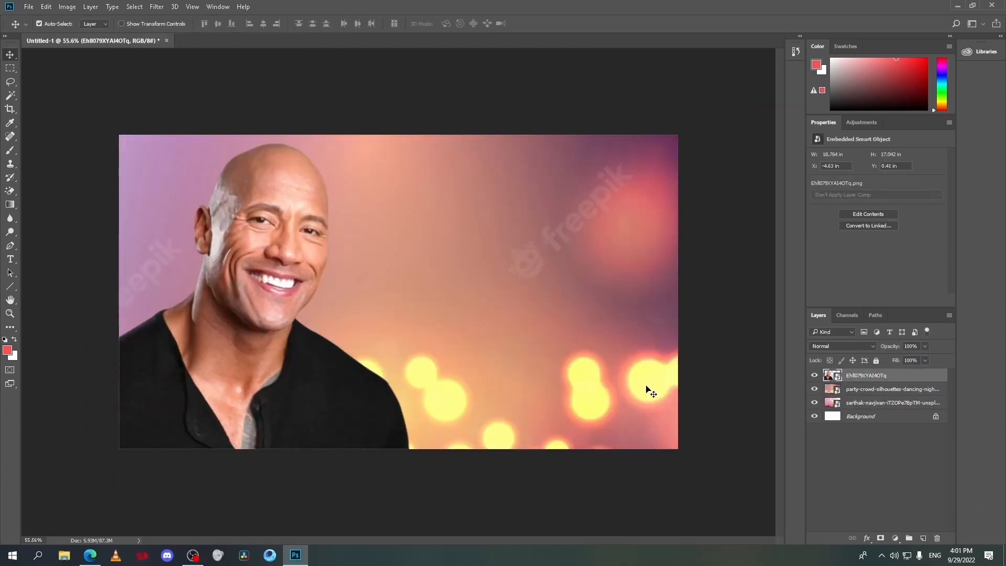
Start a text layer beside the portrait and set the text colour to white
left_click(10, 259)
left_click(381, 231)
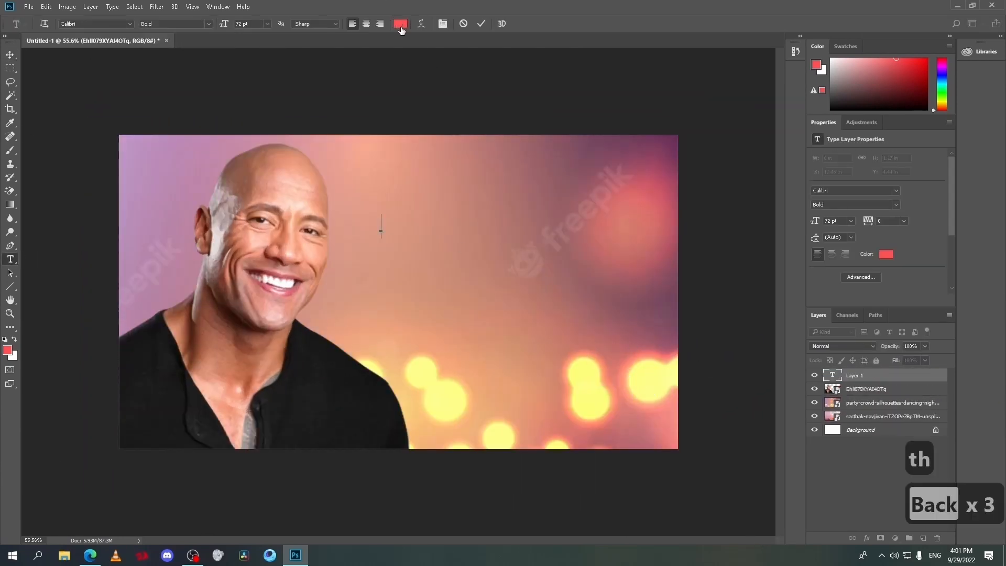
left_click(400, 25)
left_click(588, 177)
key("Return")
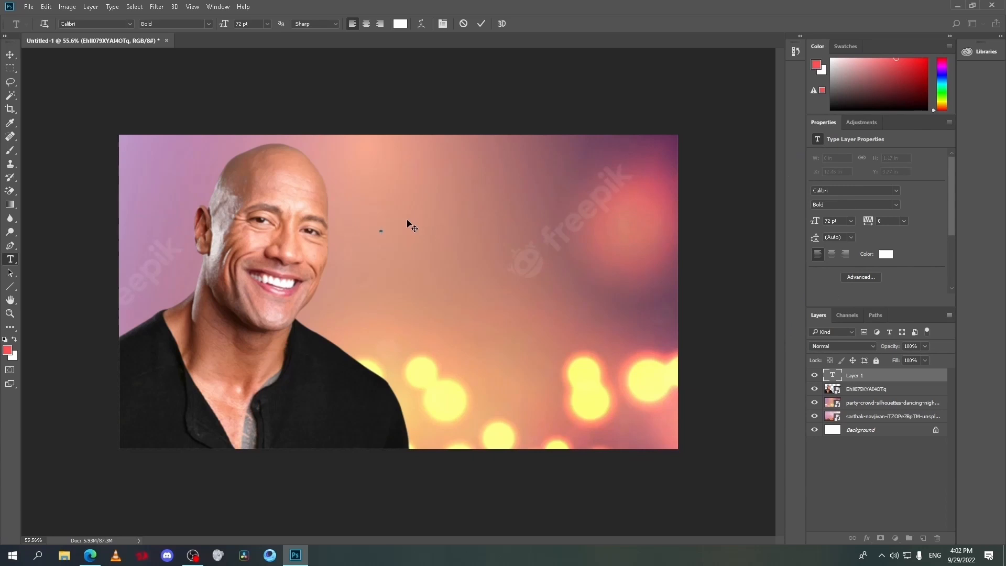
Enter GOOD in the text layer and add THUMBNAIL as a second text layer below it
type("G")
key("Caps_Lock")
type("OOD")
left_click(376, 259)
type("THUMBNAIL")
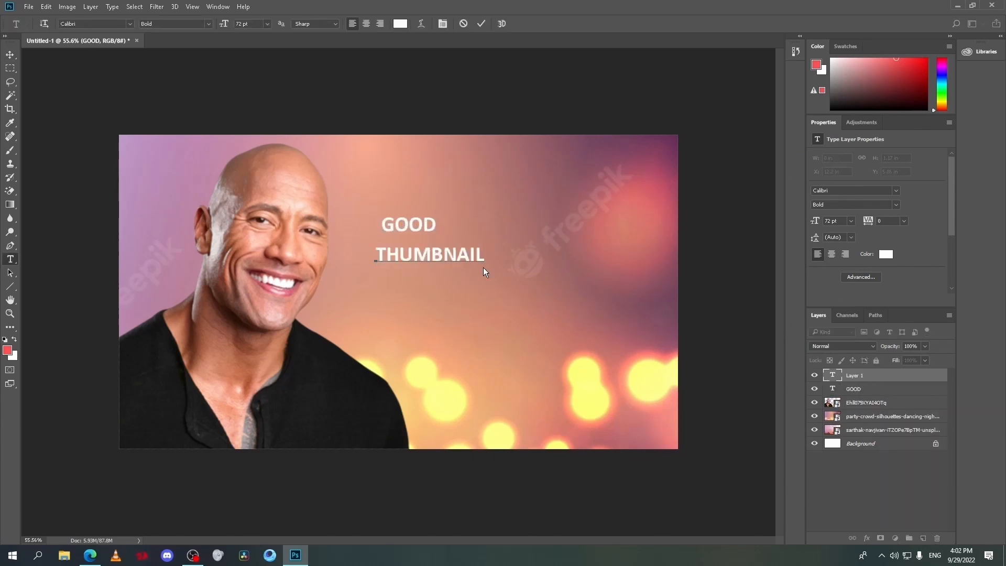
Scale the GOOD text up to fill the upper area beside the portrait's head
left_click_drag(409, 225, 670, 301)
key("ctrl+t")
left_click_drag(434, 207, 340, 165)
left_click_drag(523, 224, 525, 207)
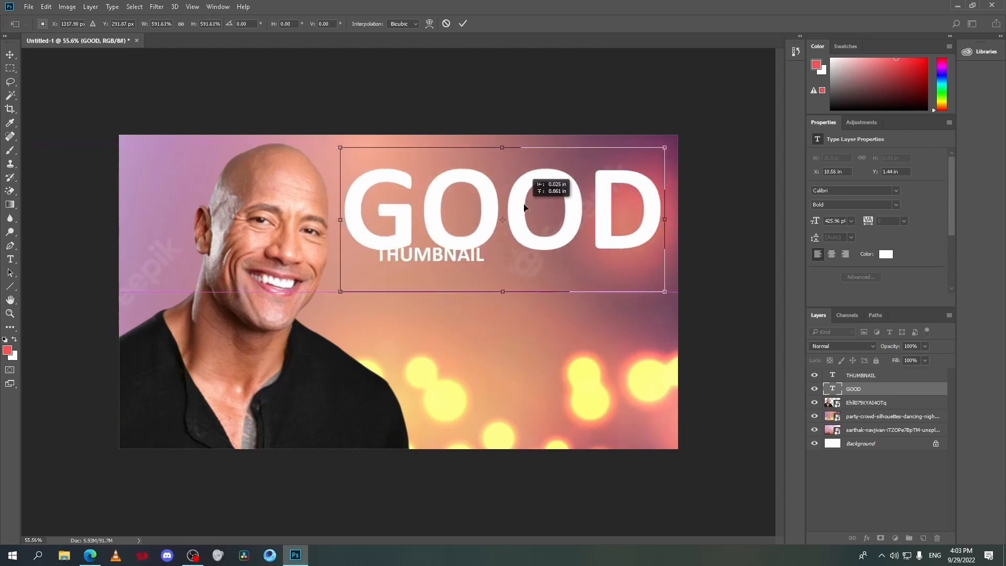
key("Return")
Enlarge the THUMBNAIL text to roughly match the width of GOOD and position it directly beneath
left_click(861, 375)
key("ctrl+t")
left_click_drag(485, 262, 566, 292)
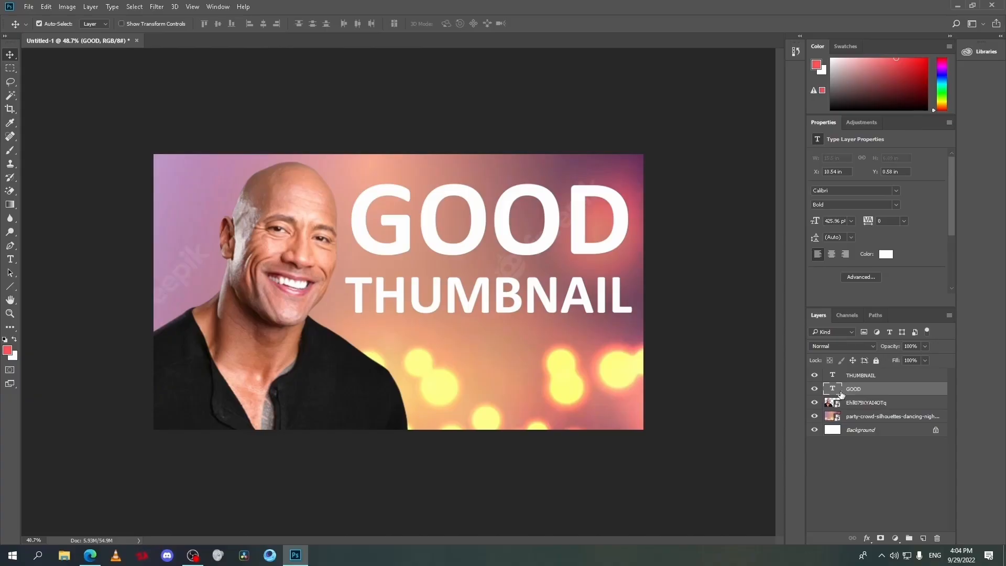
Add a drop shadow to the GOOD text with 14 px distance, 34% spread and 32 px size
double_click(833, 388)
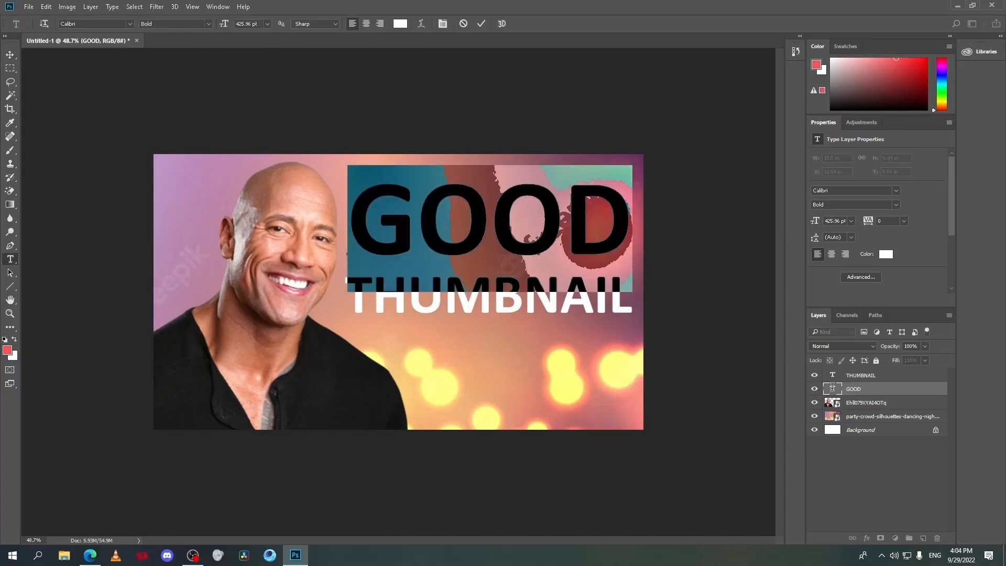
key("Escape")
right_click(869, 392)
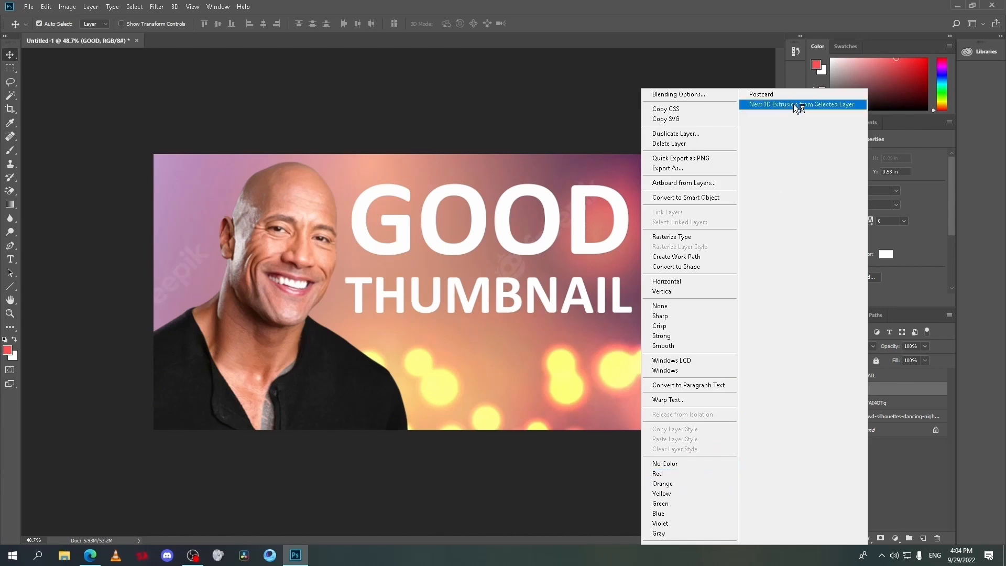
left_click(679, 94)
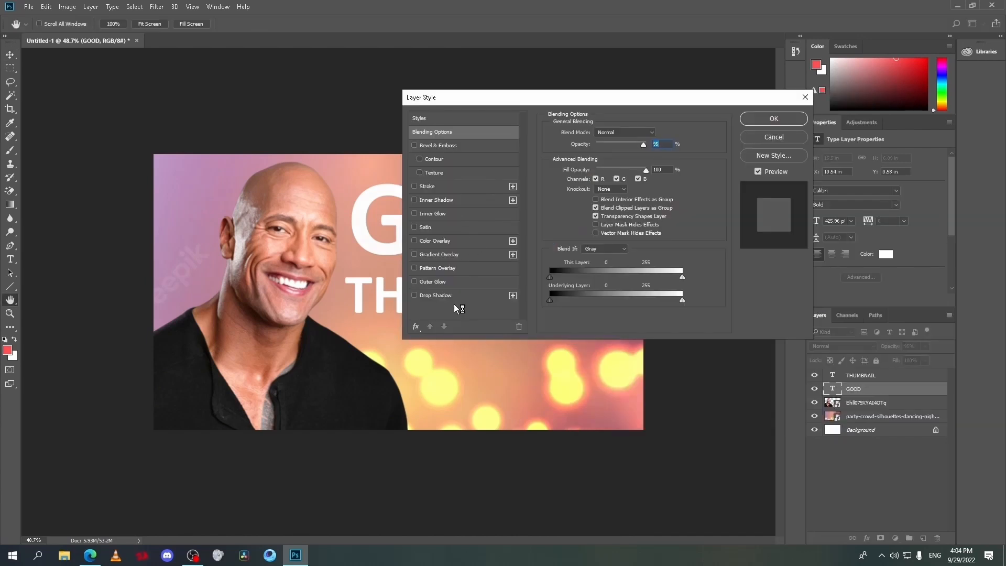
left_click_drag(538, 98, 696, 106)
left_click(572, 303)
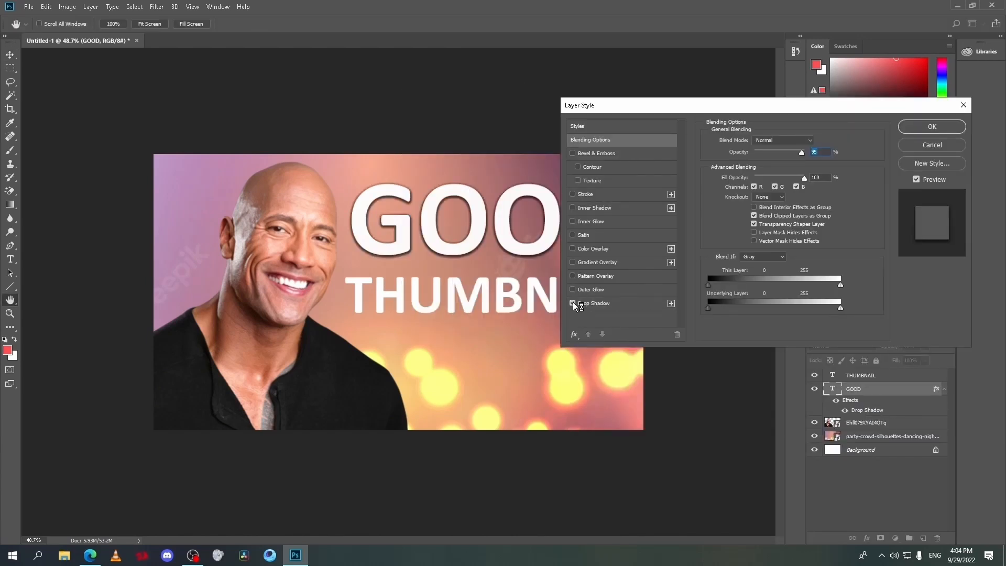
left_click(594, 303)
left_click_drag(763, 209, 740, 171)
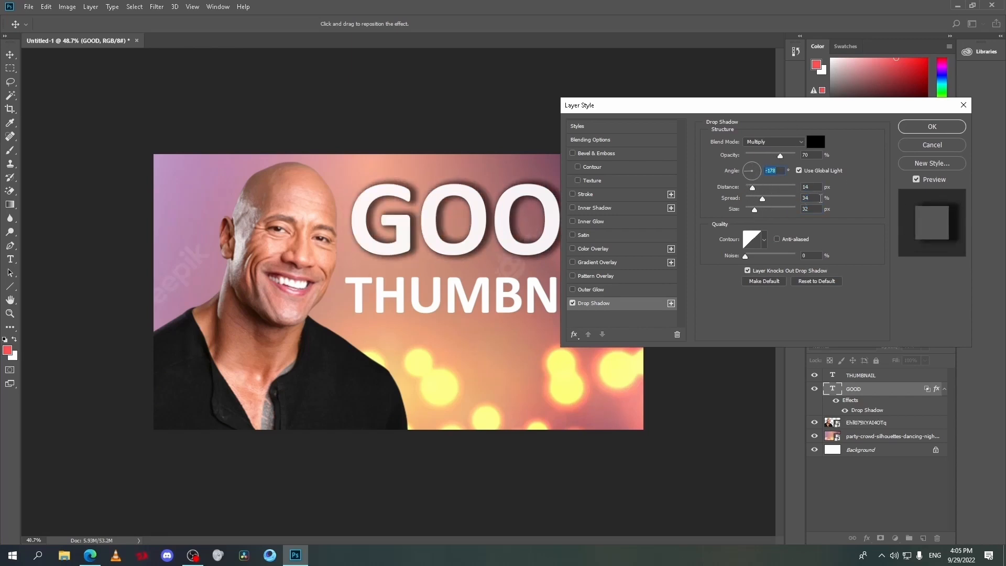
Turn on an outer glow and a stroke for the GOOD text, adjusting the stroke's colour, size and blend mode
left_click(598, 290)
left_click(600, 192)
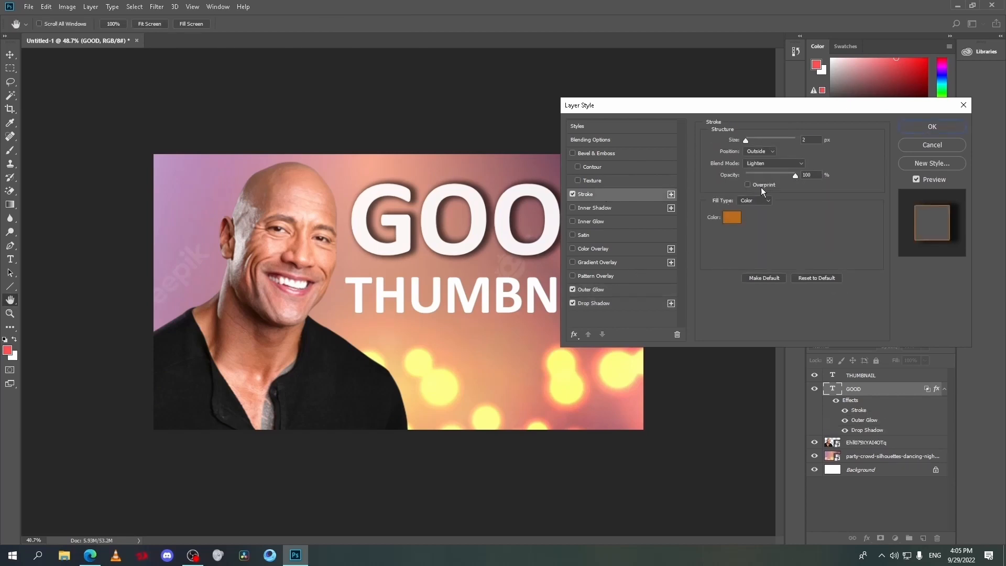
left_click(732, 217)
left_click_drag(688, 255, 681, 308)
left_click(815, 164)
mouse_move(746, 141)
left_mouse_down()
mouse_move(739, 145)
mouse_move(748, 146)
left_mouse_up()
left_click(768, 163)
left_click(763, 173)
Add an inner shadow to the GOOD text and try an inner glow with another blend mode before turning the glow off
left_click(612, 207)
left_click(600, 221)
left_click(774, 140)
left_click(772, 150)
left_click(573, 221)
Try a colour overlay on the GOOD text and replace it with a gradient overlay
left_click(624, 249)
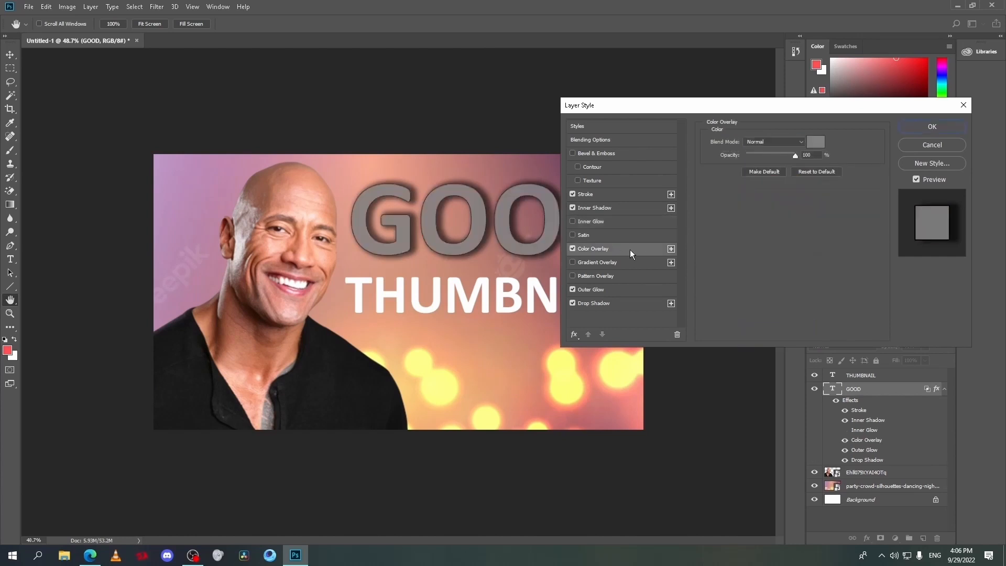
left_click(611, 262)
left_click(573, 249)
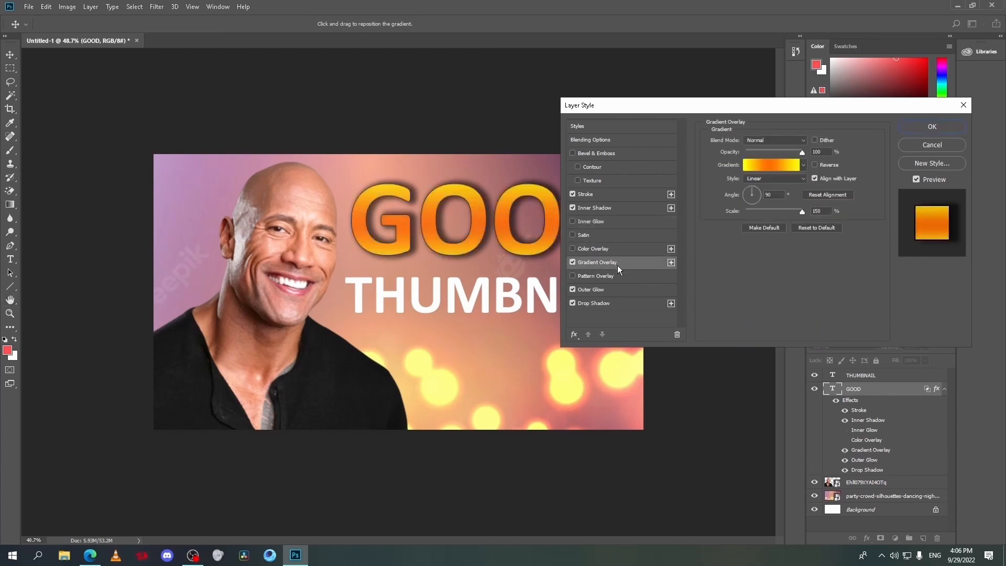
Set the GOOD text's gradient overlay to the Orange, Yellow, Orange preset
left_click(772, 162)
scroll(461, 156, "down", 2)
left_click(438, 153)
left_click_drag(472, 102, 675, 101)
scroll(681, 159, "down", 3)
left_click(655, 168)
left_click_drag(603, 250, 806, 250)
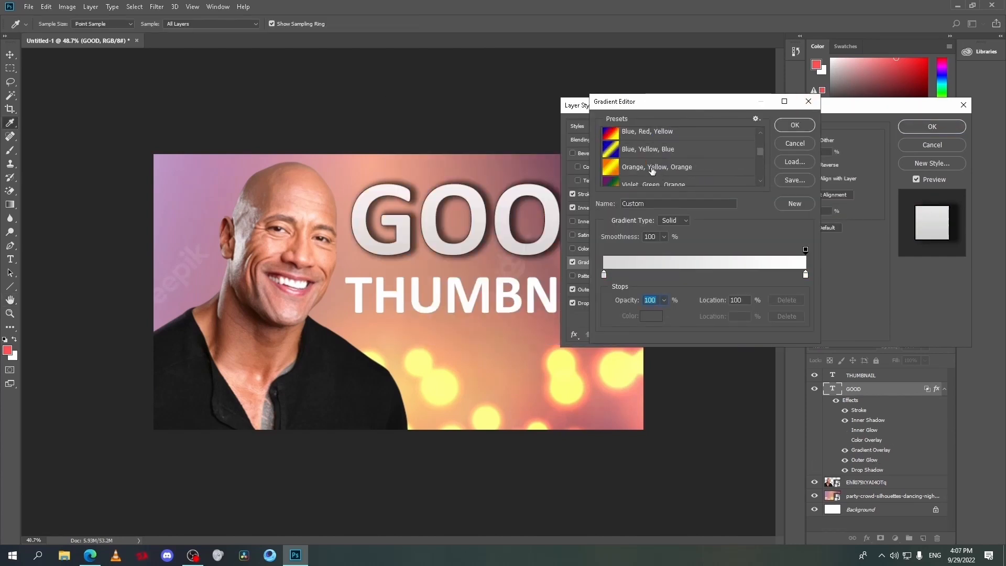
left_click(653, 171)
left_click_drag(717, 102, 850, 115)
left_click(928, 138)
Enlarge the outer glow of the GOOD text and apply the layer style
left_click(584, 290)
left_click_drag(748, 230, 767, 231)
scroll(456, 234, "up", 1)
left_click_drag(733, 105, 777, 89)
mouse_move(809, 214)
left_mouse_down()
mouse_move(832, 218)
mouse_move(813, 214)
left_mouse_up()
left_click(967, 111)
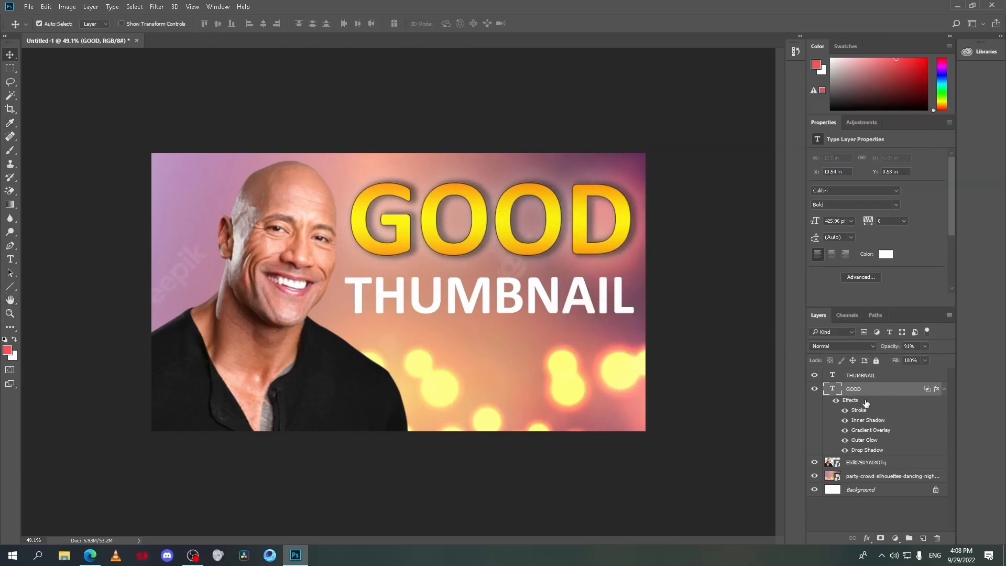
Copy the GOOD layer's effects onto the THUMBNAIL text layer
left_click_drag(868, 375, 867, 375)
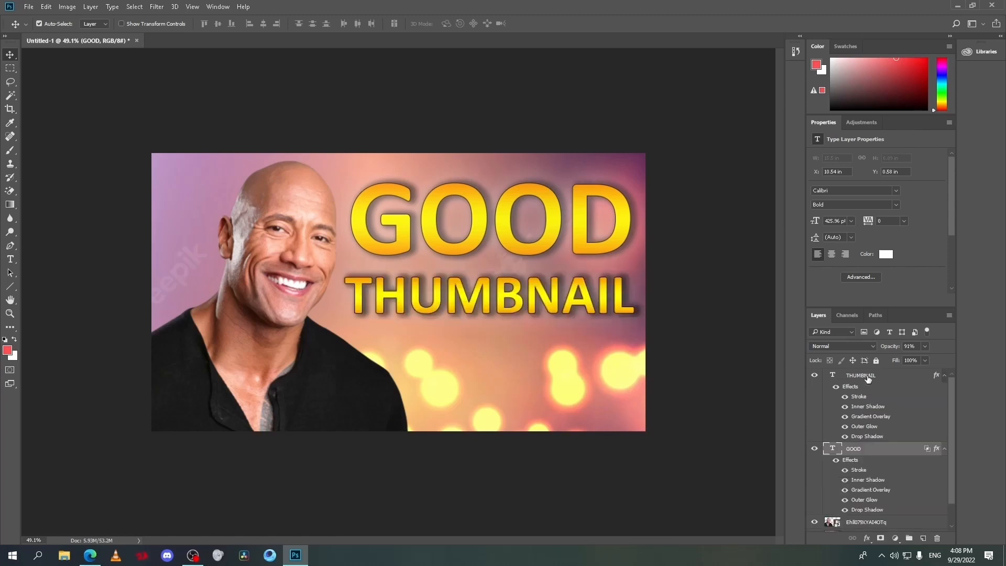
scroll(654, 329, "down", 5)
scroll(523, 282, "up", 4)
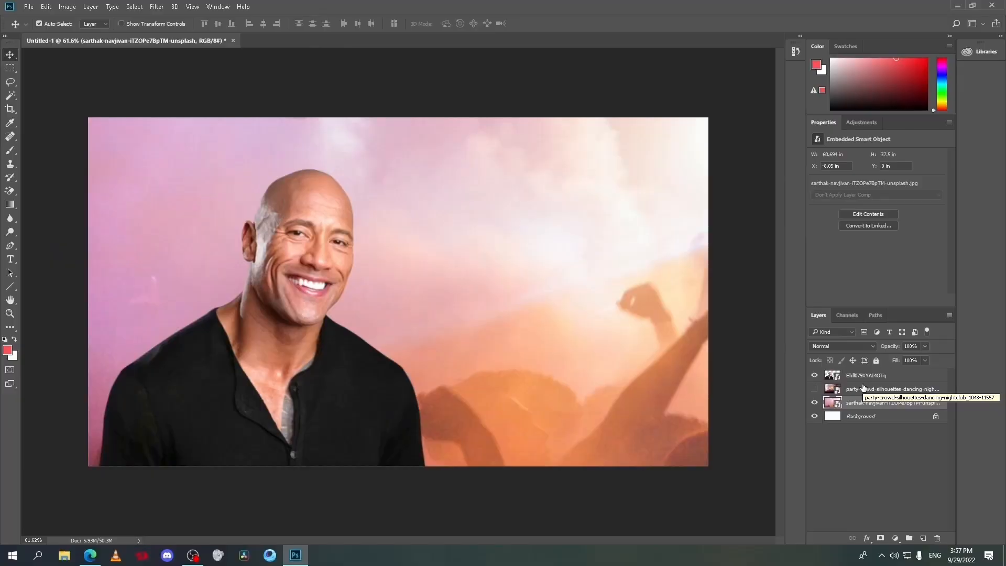
Open the Tools preferences, view the Zoom with Scroll Wheel option and accept the settings
left_click(47, 6)
mouse_move(157, 414)
left_click(199, 259)
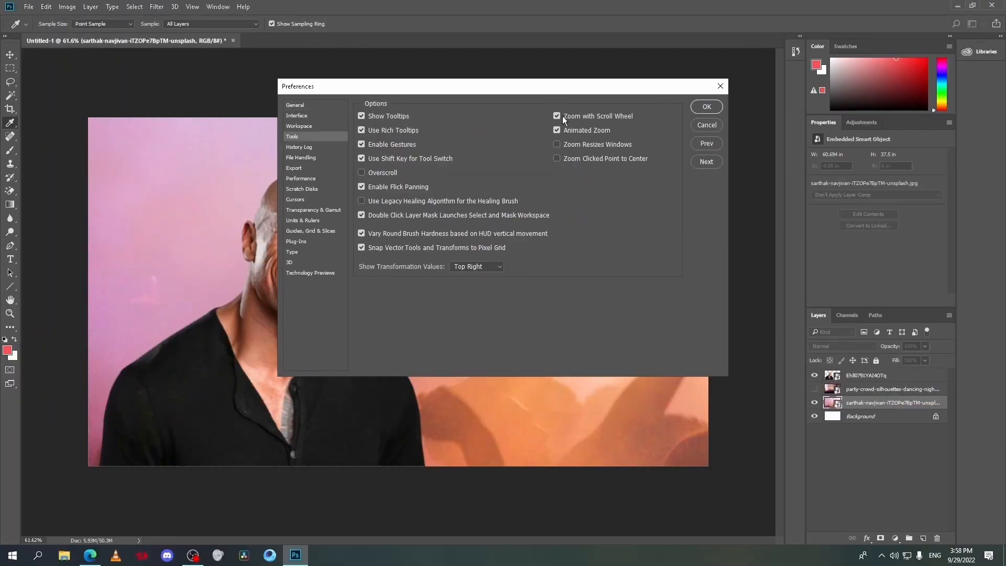
left_click(707, 107)
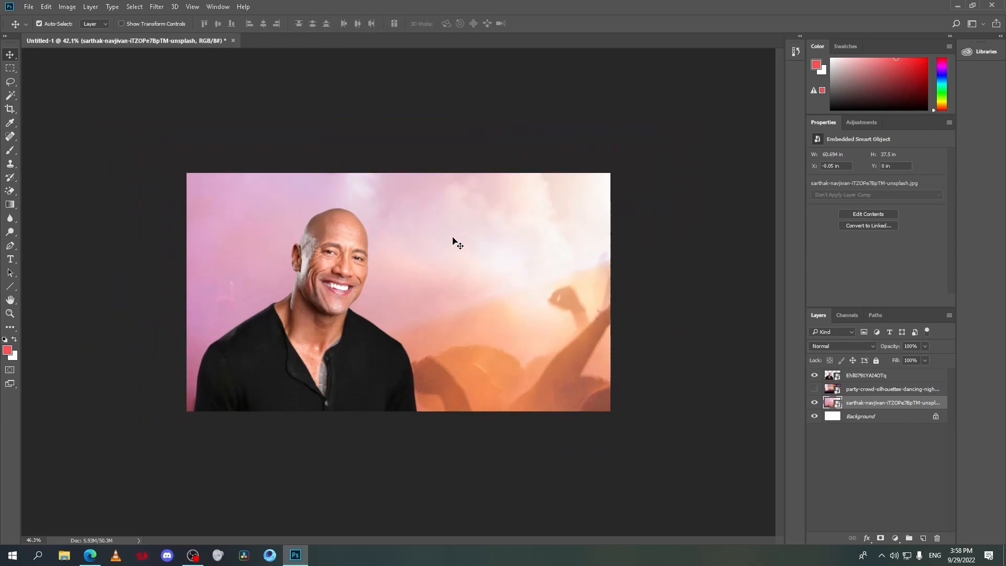
Adjust the portrait's brightness and contrast, and add an outer glow to the portrait's layer style
scroll(459, 236, "up", 2)
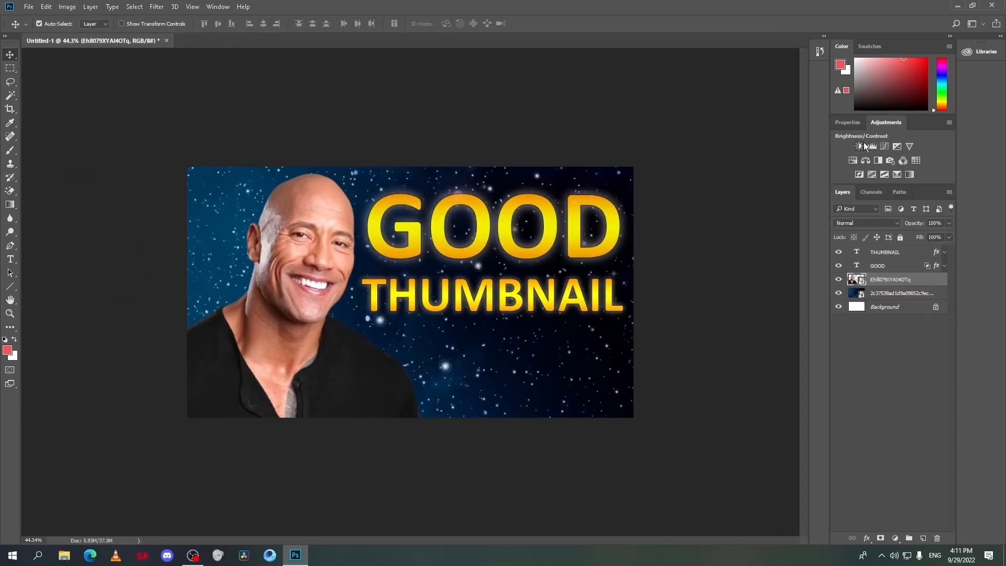
left_click_drag(877, 181, 899, 203)
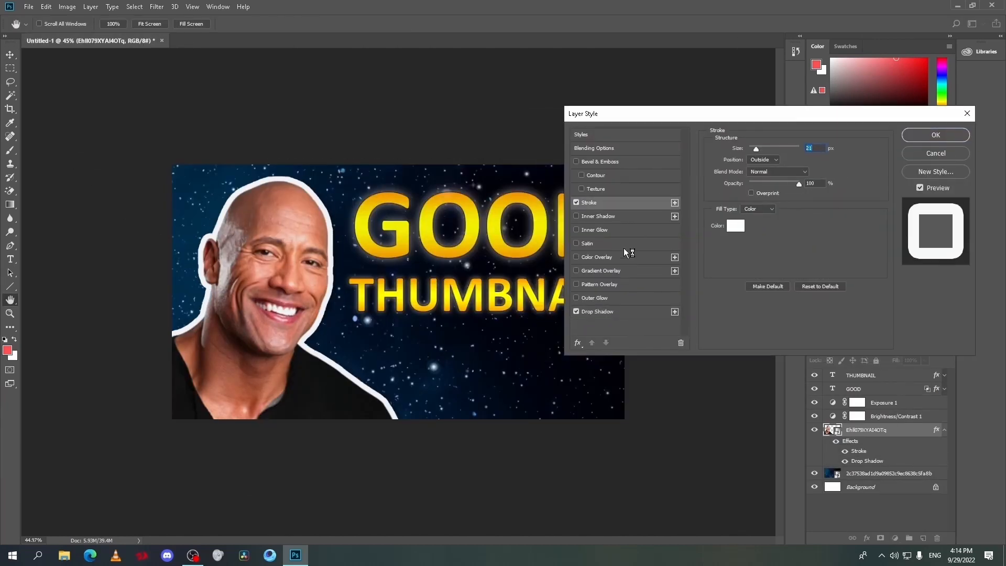
left_click(603, 294)
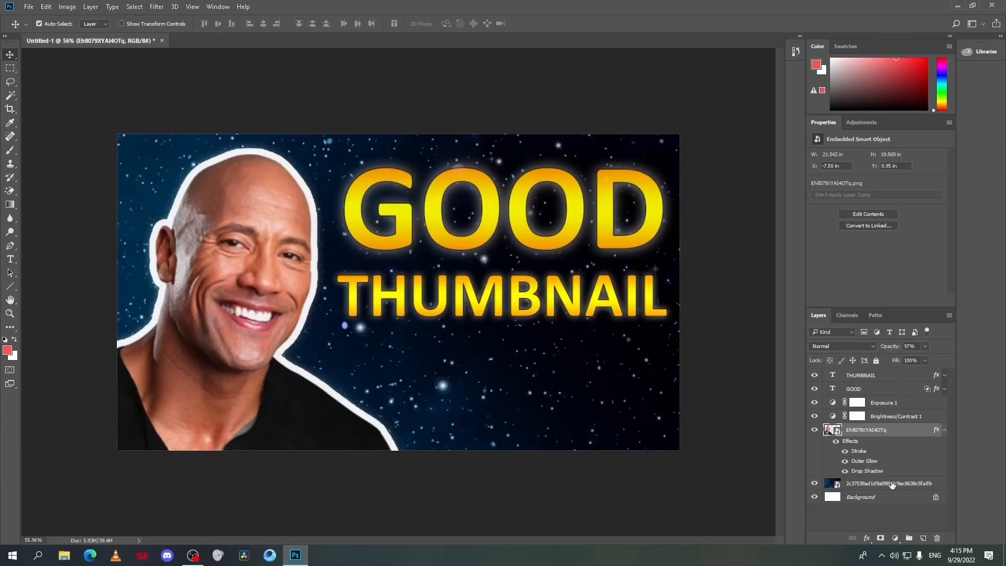
Apply a Box Blur filter to the starry background layer
left_click(892, 485)
left_click(157, 6)
mouse_move(235, 122)
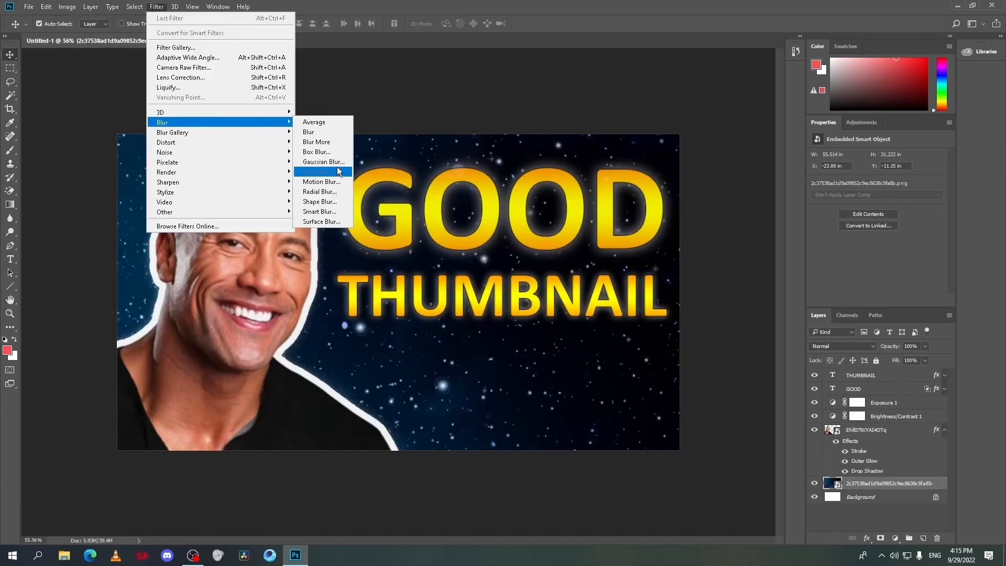
left_click(335, 153)
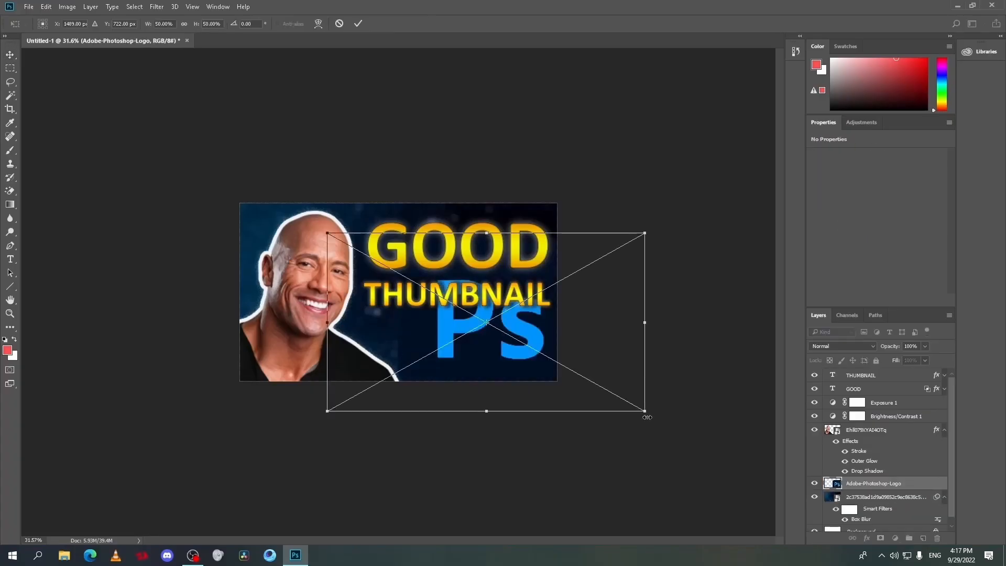
Undo the last transform changes on the Photoshop logo, shrink it below the THUMBNAIL text and commit the transformation
key("ctrl+z")
key("ctrl+z")
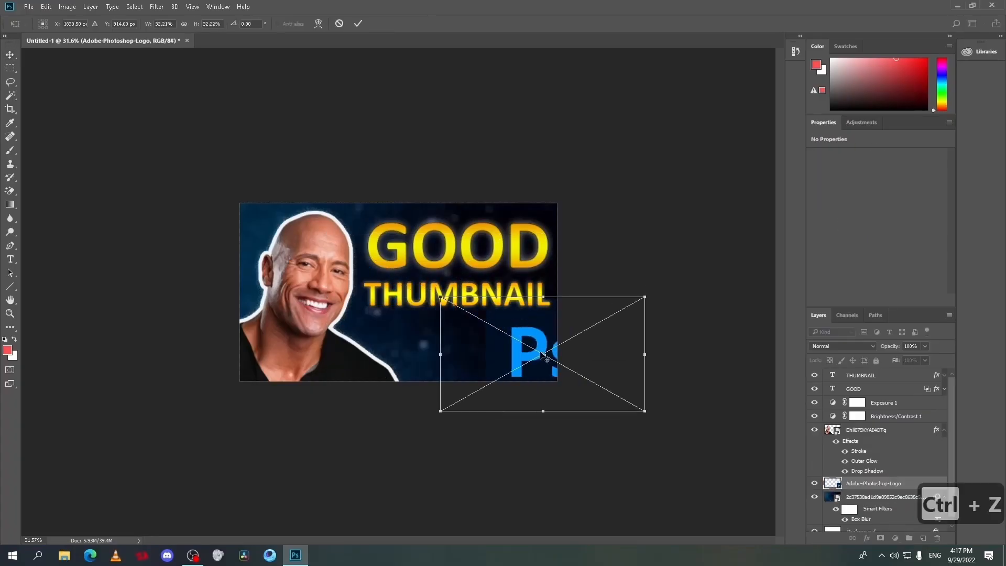
key("Return")
Give the Photoshop logo layer the portrait's layer style and reduce the size of its white stroke
right_click(871, 483)
double_click(855, 505)
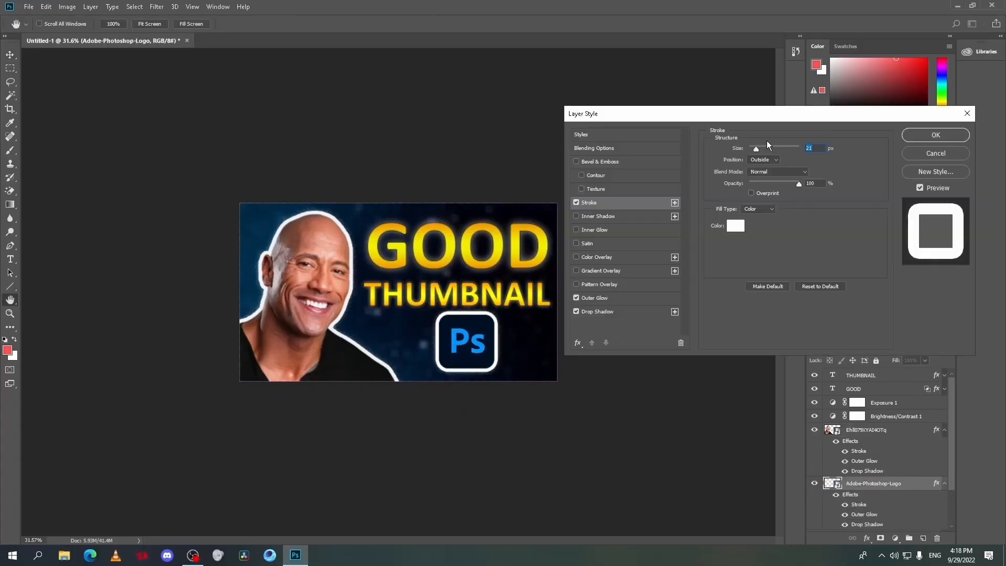
left_click_drag(758, 148, 753, 149)
left_click(936, 134)
Show the rulers, rotate the Photoshop logo slightly counter-clockwise and adjust its position below the THUMBNAIL text
key("ctrl+r")
key("ctrl+t")
left_click_drag(535, 367, 538, 350)
left_click_drag(484, 349, 479, 348)
key("Return")
scroll(571, 370, "down", 3)
scroll(424, 188, "up", 5)
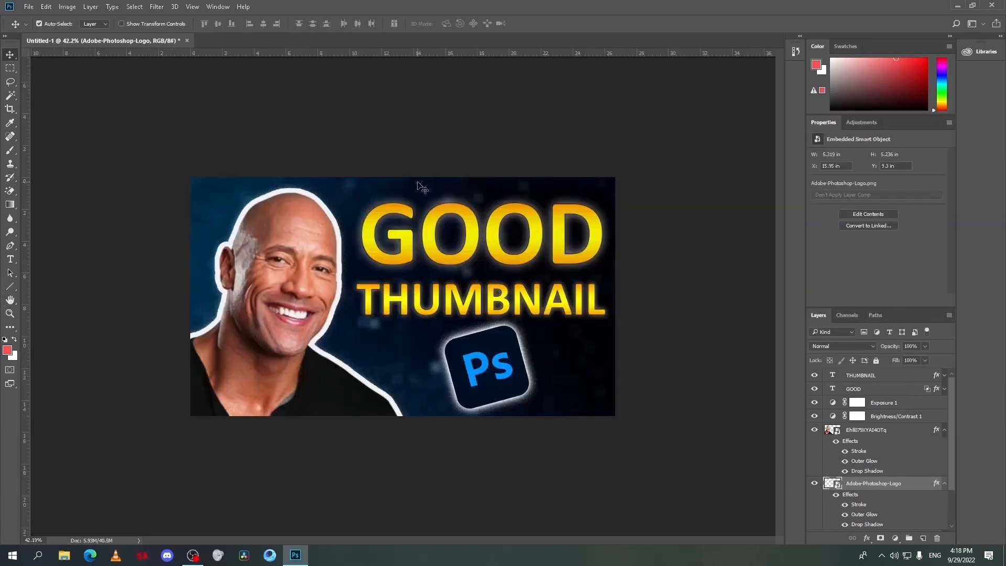
scroll(878, 411, "down", 3)
scroll(860, 480, "up", 3)
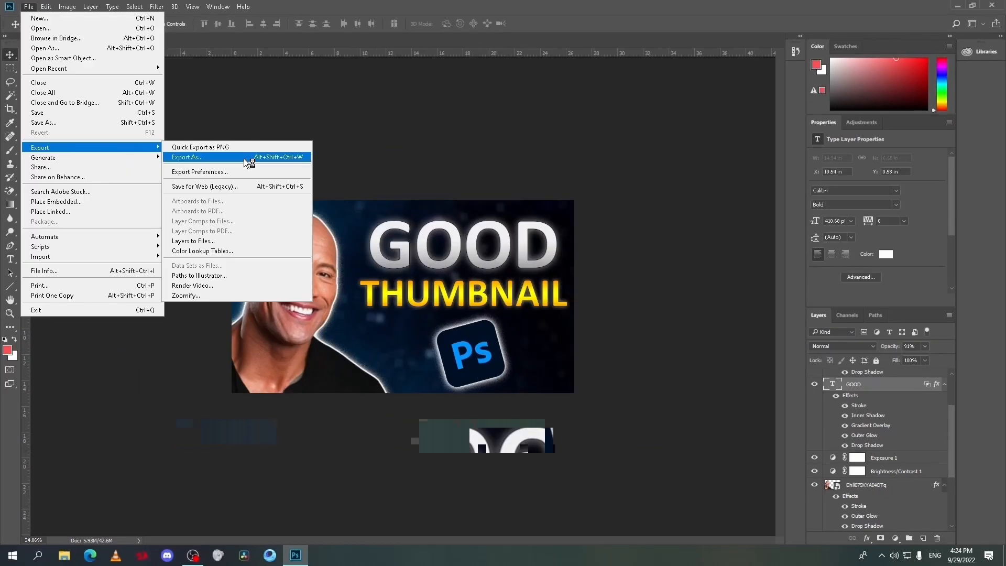
Export the thumbnail as a 1920 x 1080 PNG named Untitled-1.png to the Desktop
left_click(244, 156)
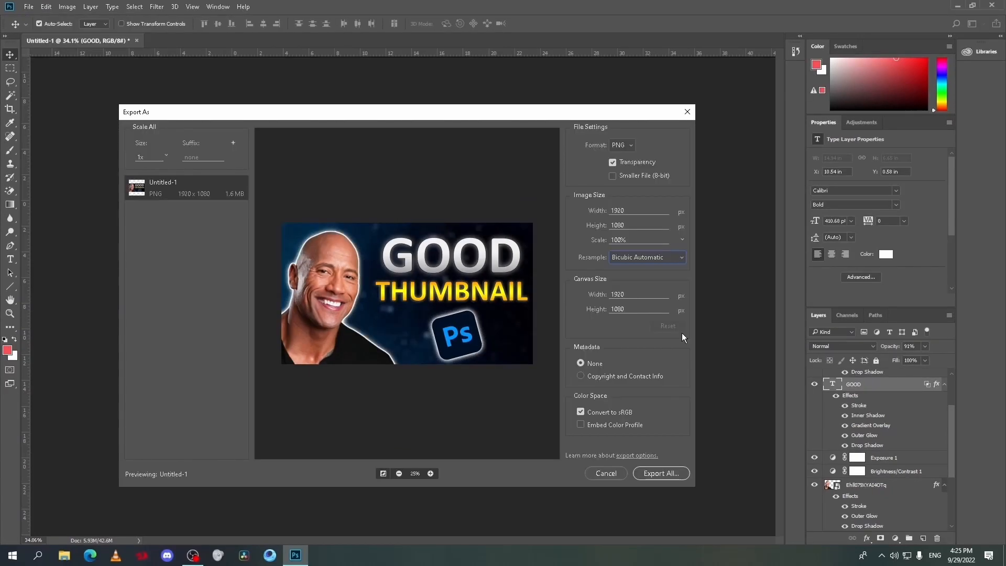
left_click(661, 473)
left_click(158, 206)
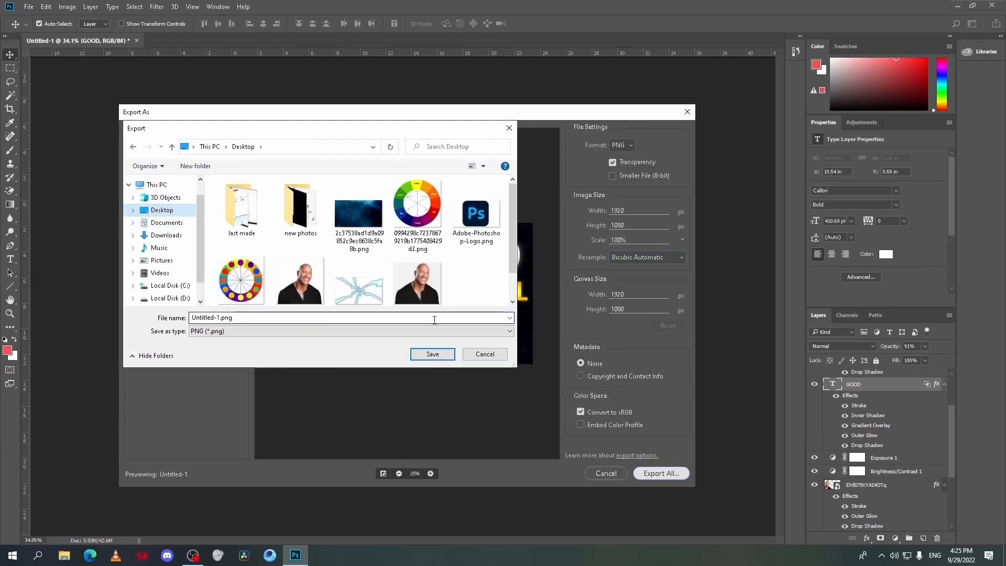
left_click(432, 354)
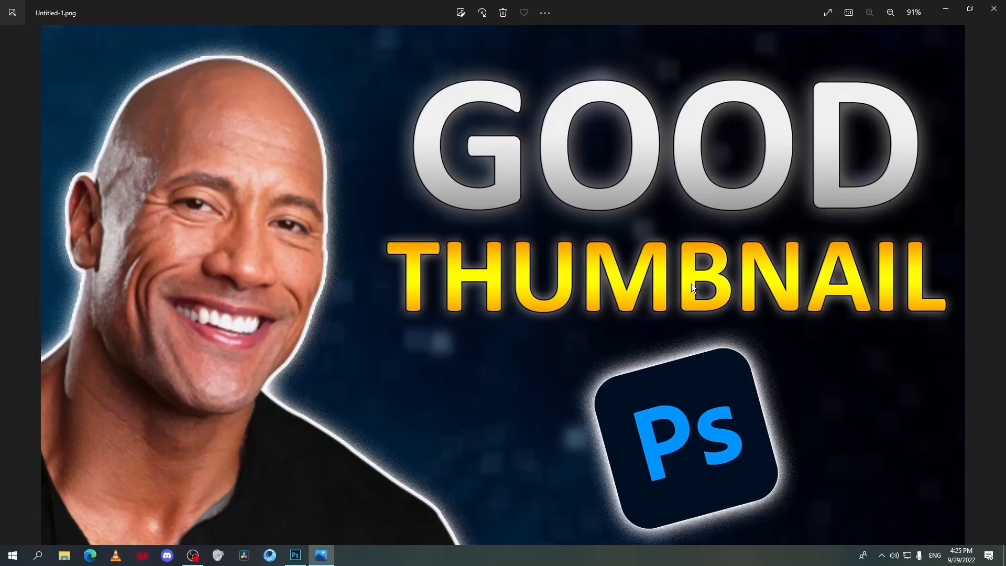